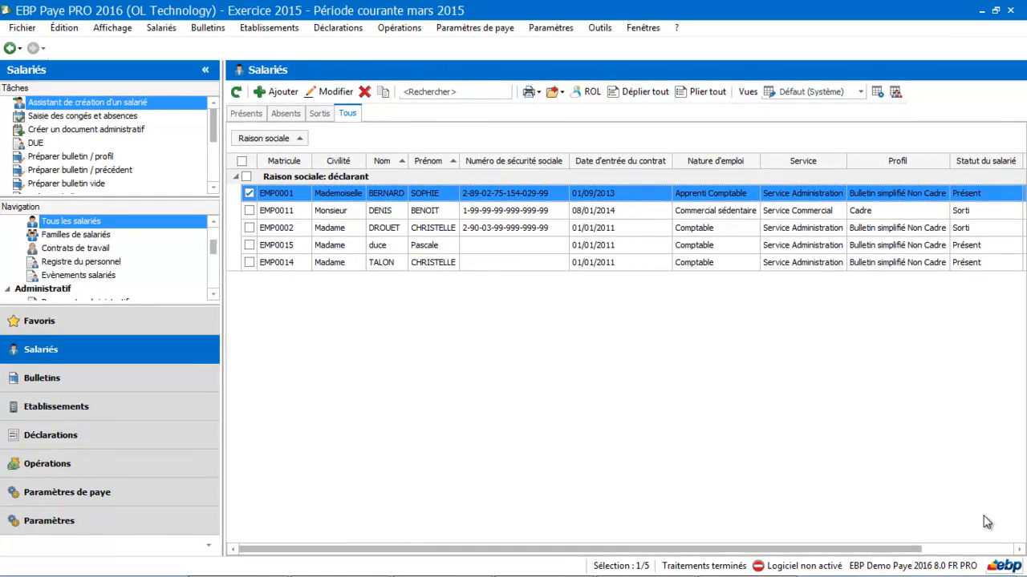
Examine the PLANNING TEMPS PLEIN weekly schedule in the establishments' schedule list and close it.
click(37, 409)
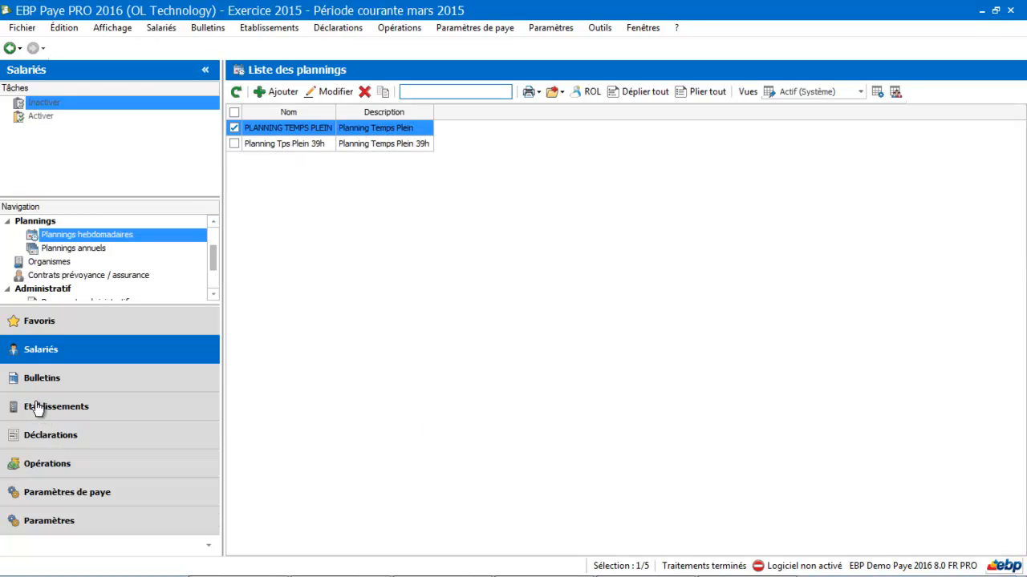
double_click(303, 133)
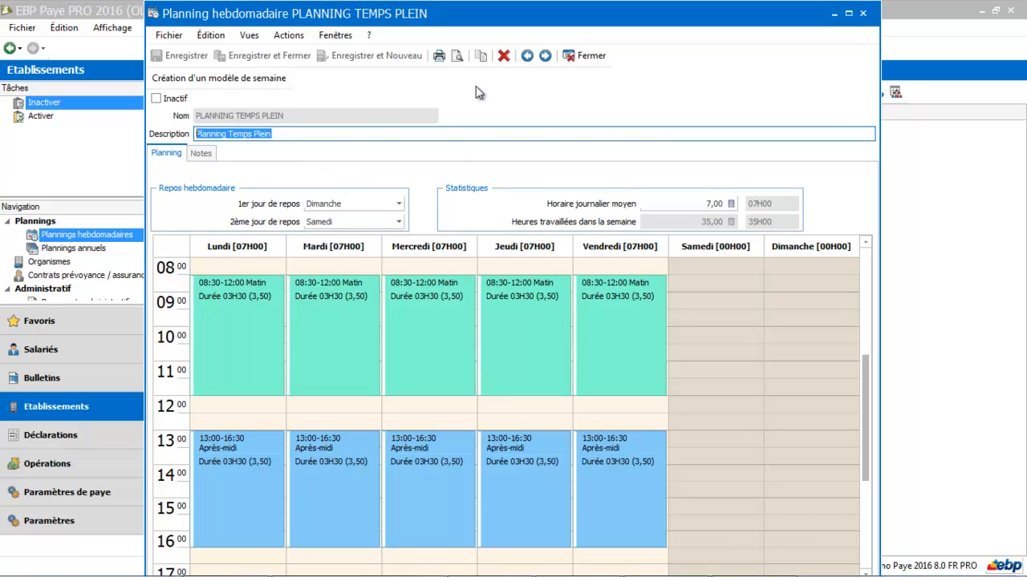
click(588, 55)
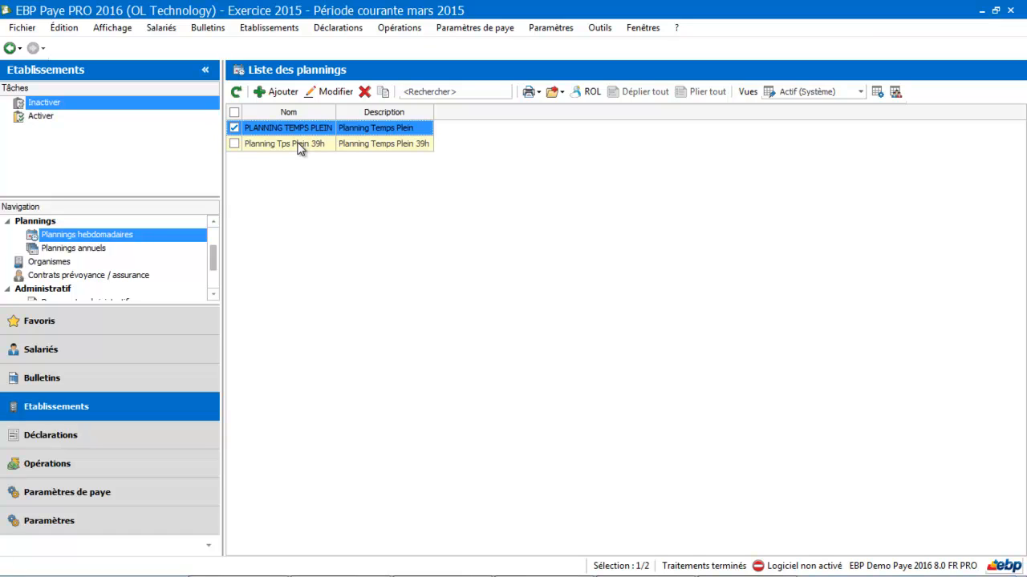
Enable Personnaliser le planning in the record of the fourth listed employee and save the record.
click(86, 353)
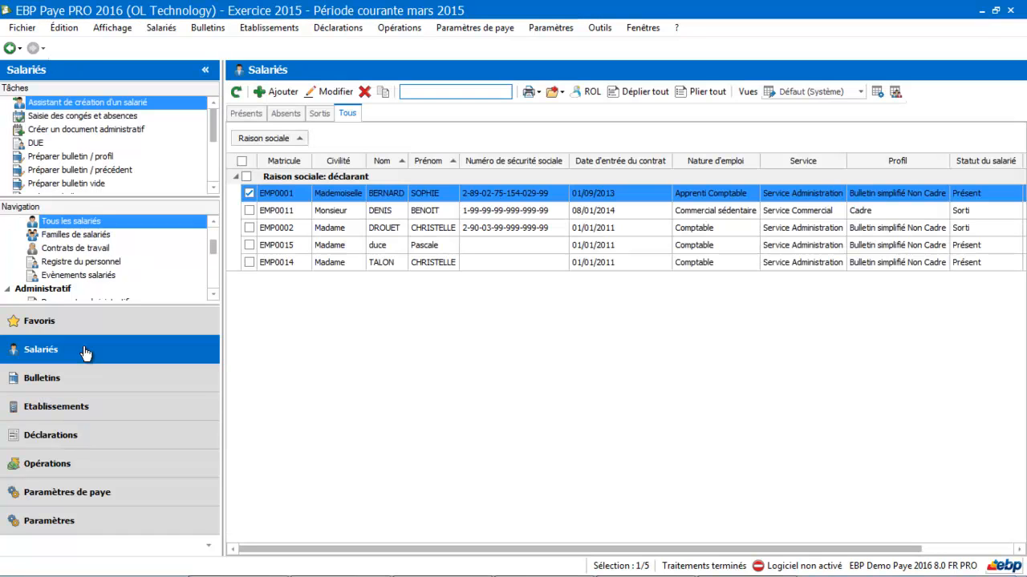
click(344, 246)
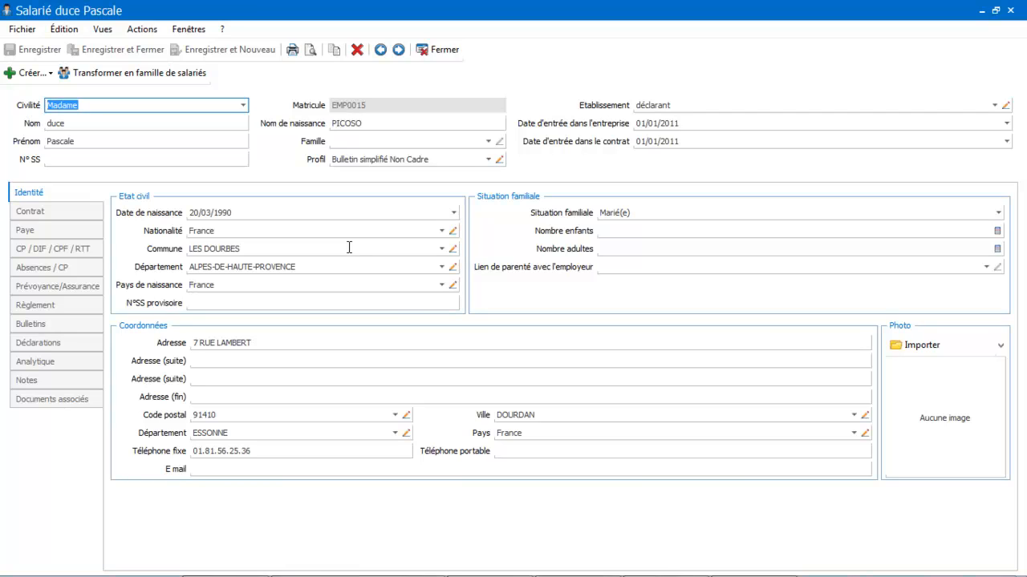
click(29, 252)
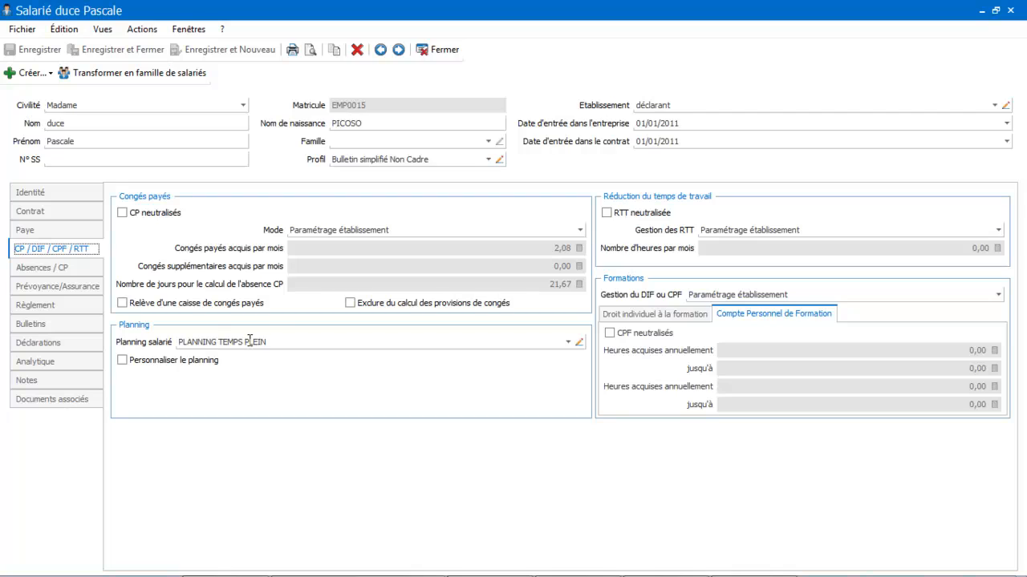
click(122, 361)
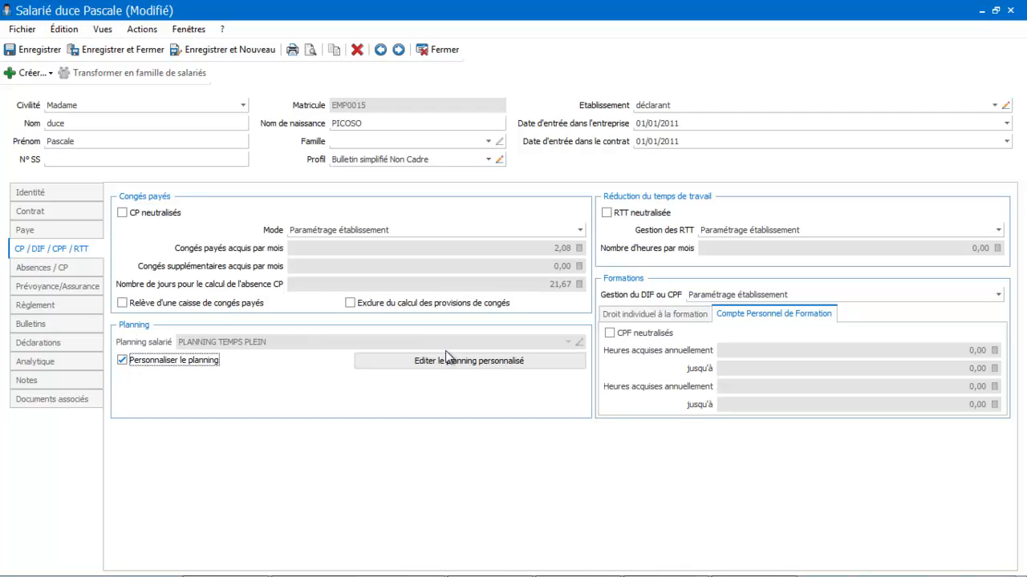
click(35, 51)
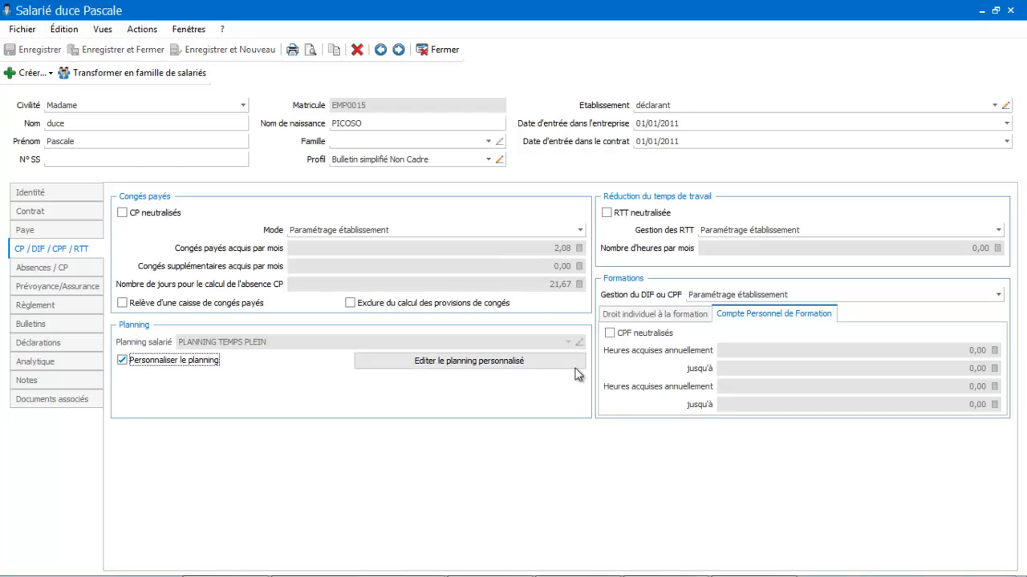
click(517, 361)
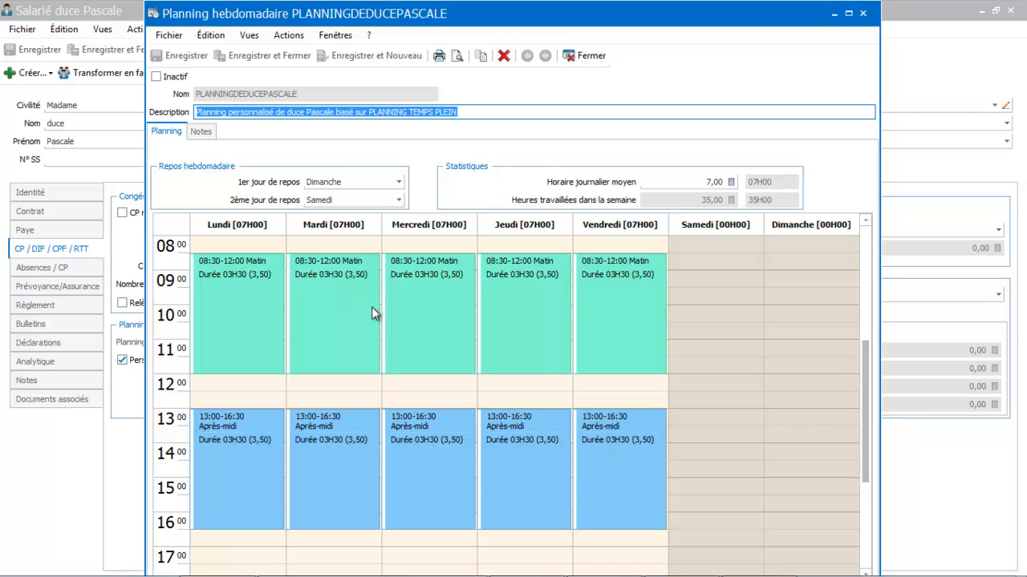
click(428, 307)
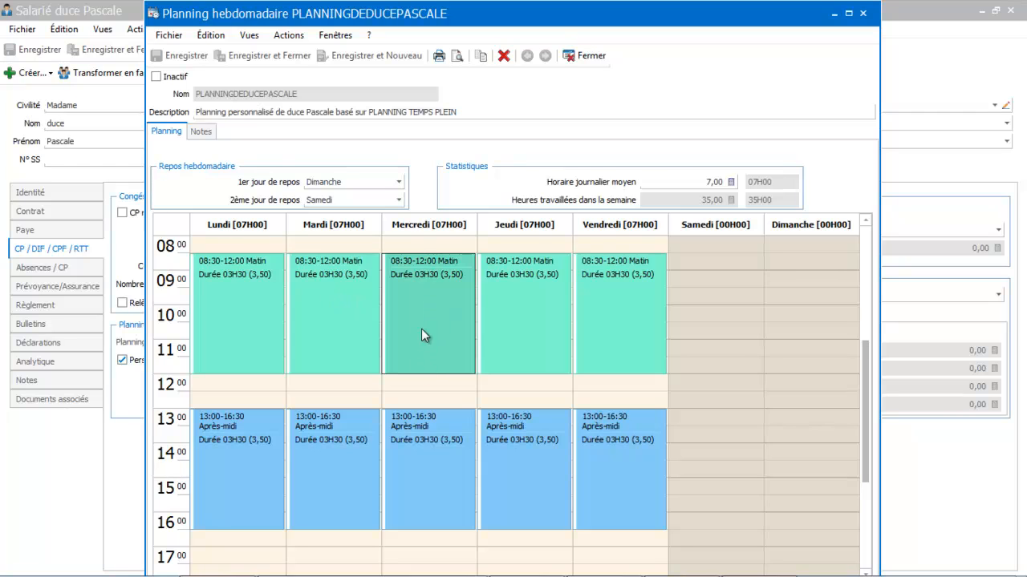
double_click(422, 328)
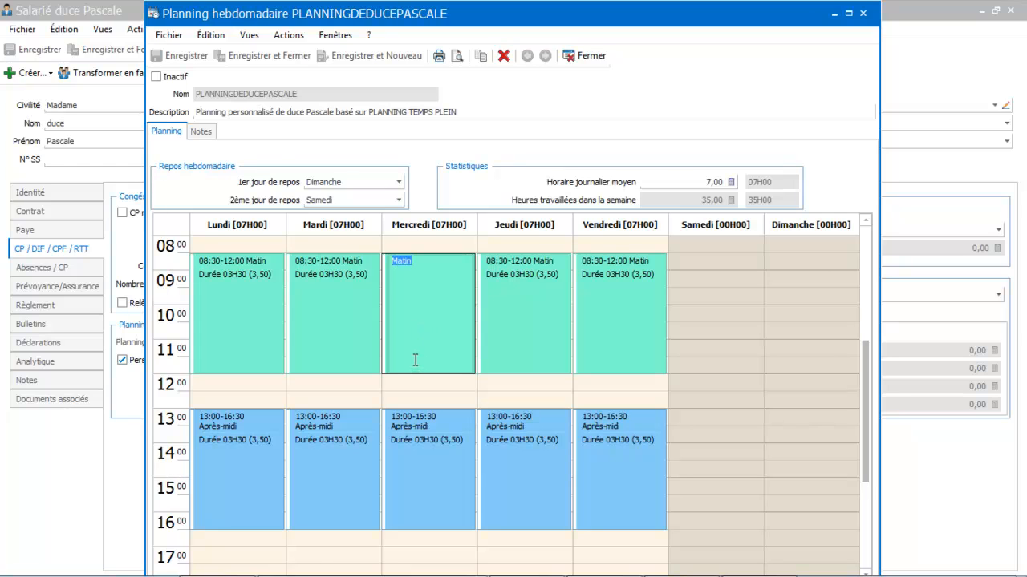
key(Escape)
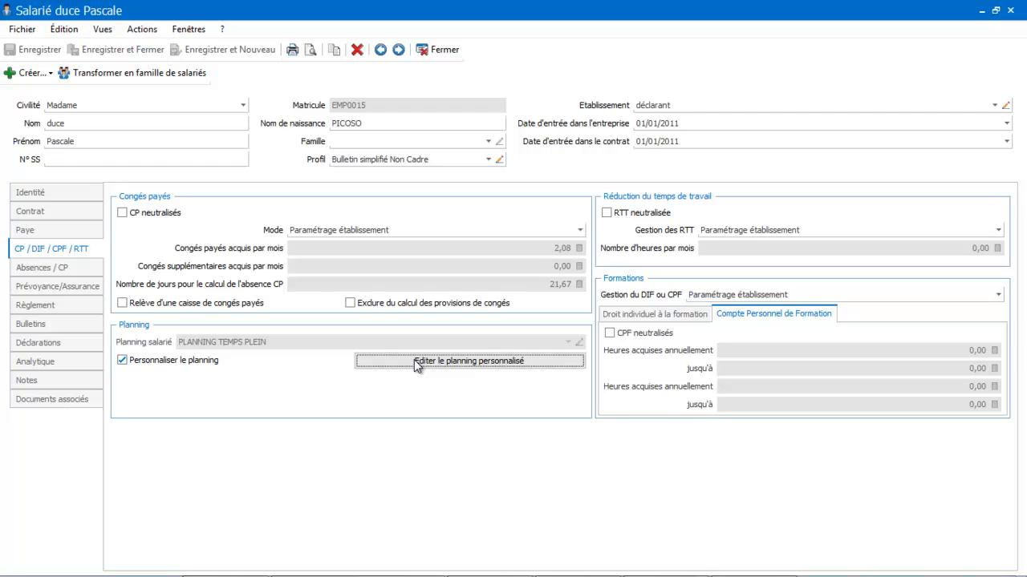
Delete the Wednesday morning slot, 08:30-12:00, from the employee's personalised weekly schedule.
click(469, 361)
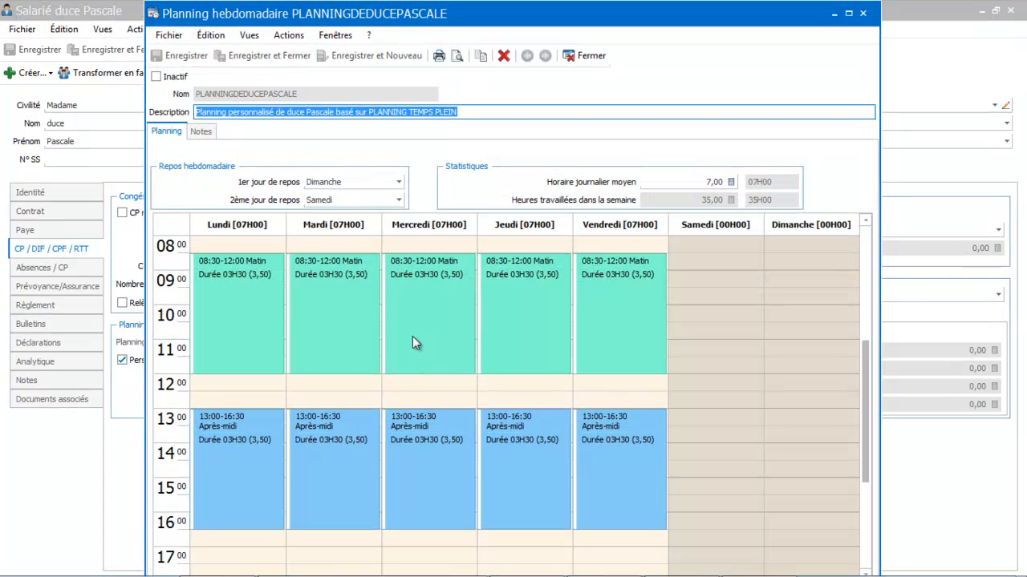
click(412, 324)
key(Delete)
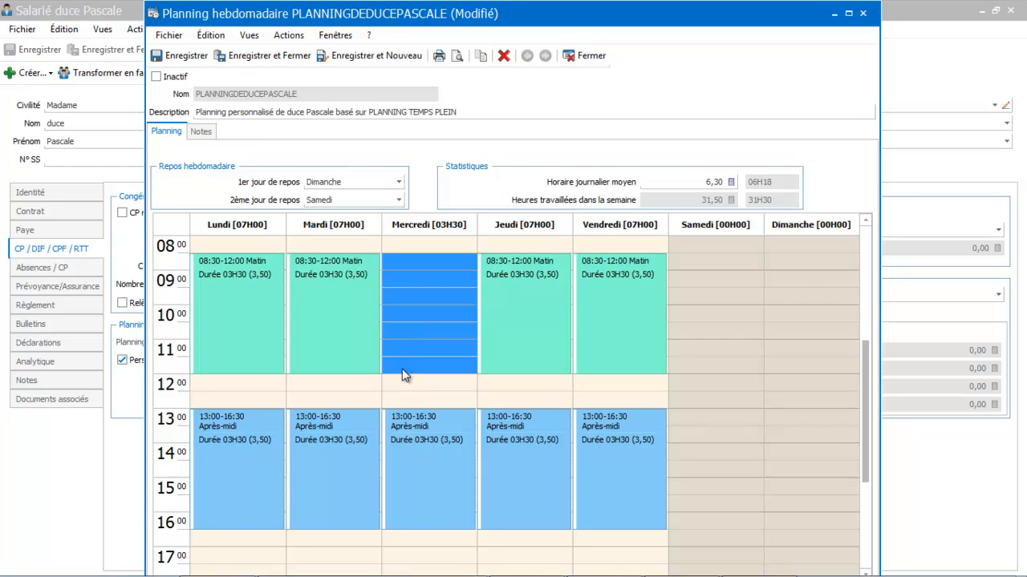
click(402, 389)
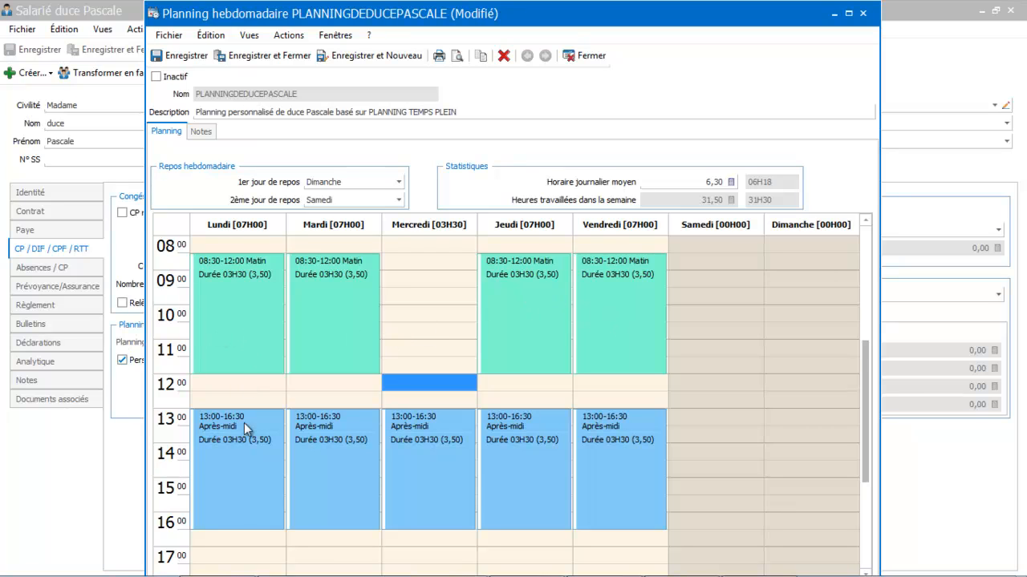
Extend the Monday, Tuesday and Thursday afternoon slots of the personalised schedule to 17:30.
click(224, 489)
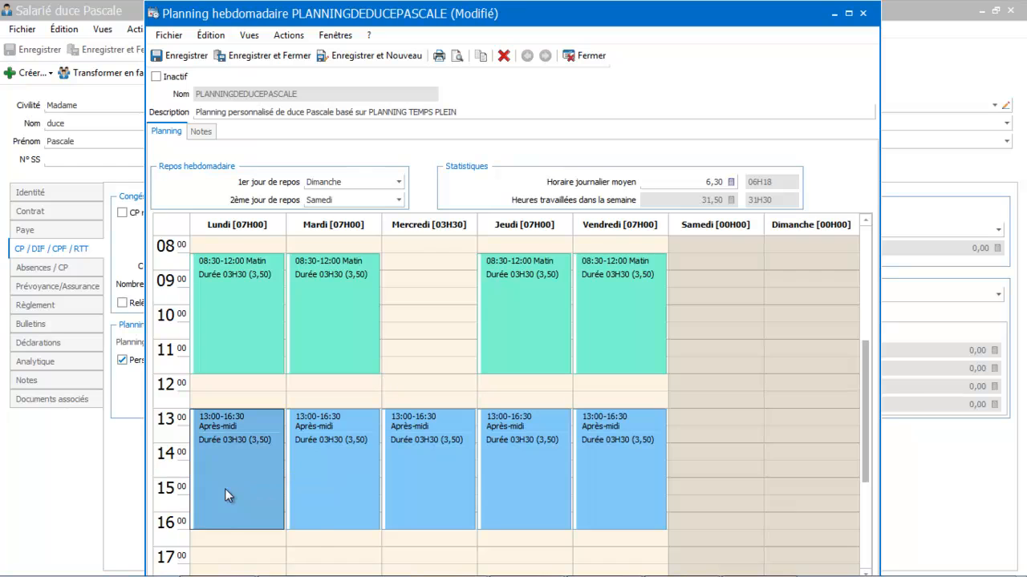
drag(227, 523, 220, 556)
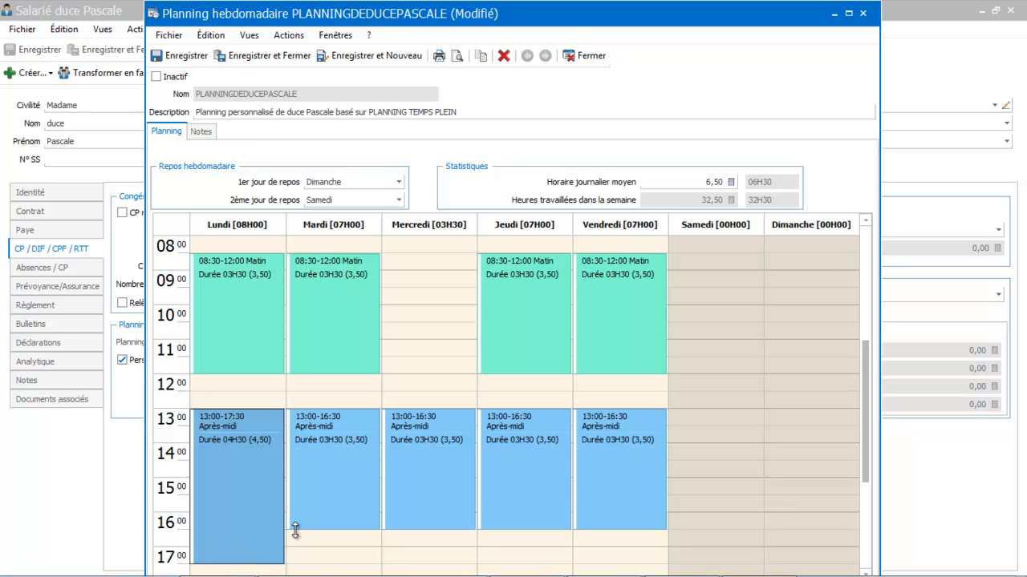
drag(296, 531, 296, 559)
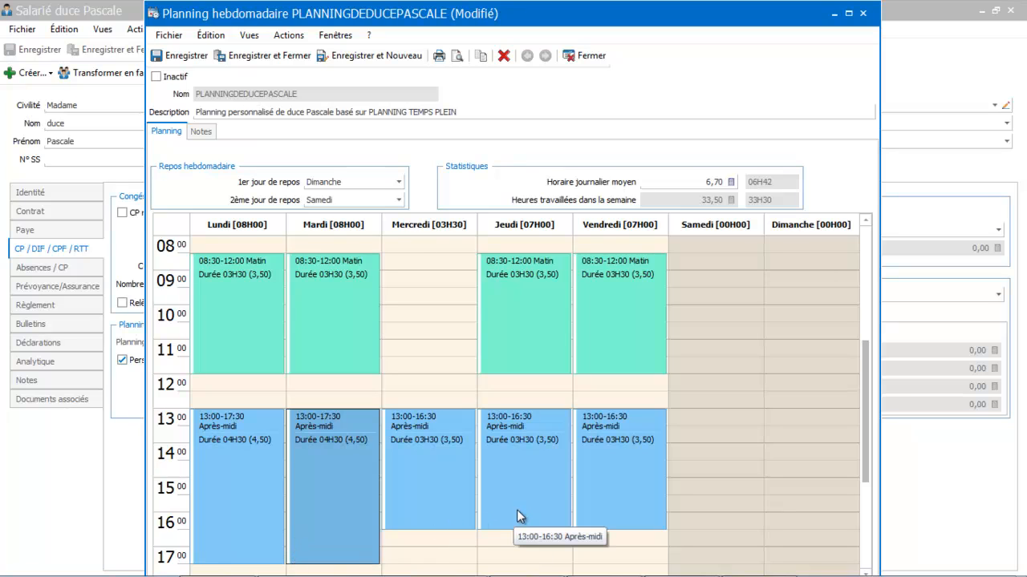
drag(514, 529, 515, 559)
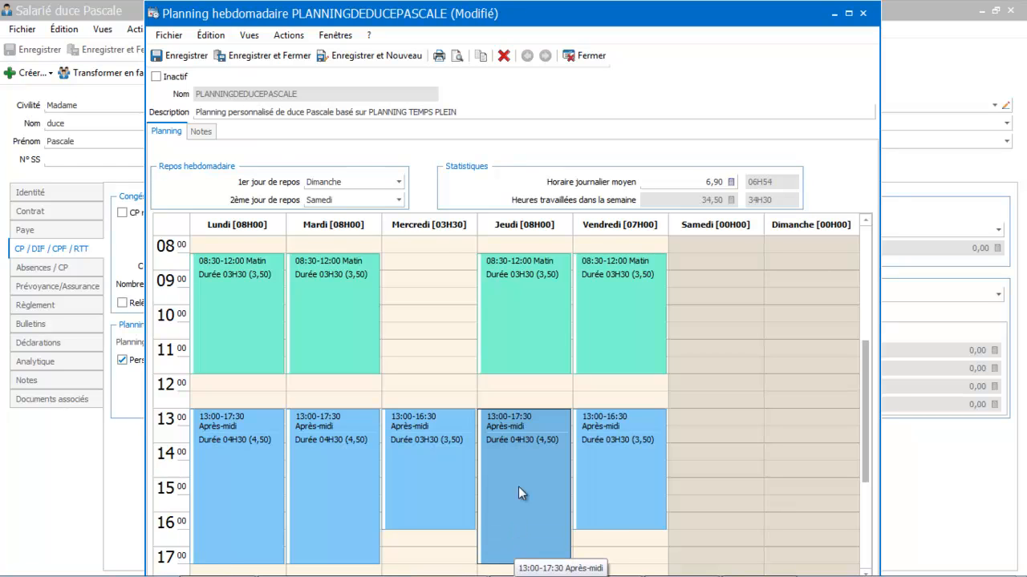
Extend the Wednesday afternoon slot to 17:00, then save and close the personalised schedule.
click(430, 455)
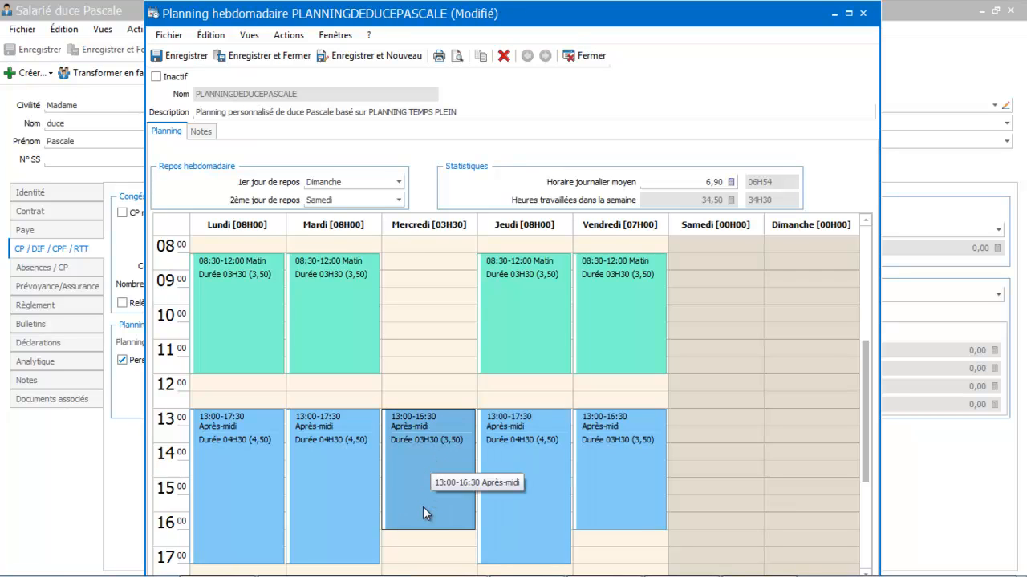
drag(419, 529, 421, 546)
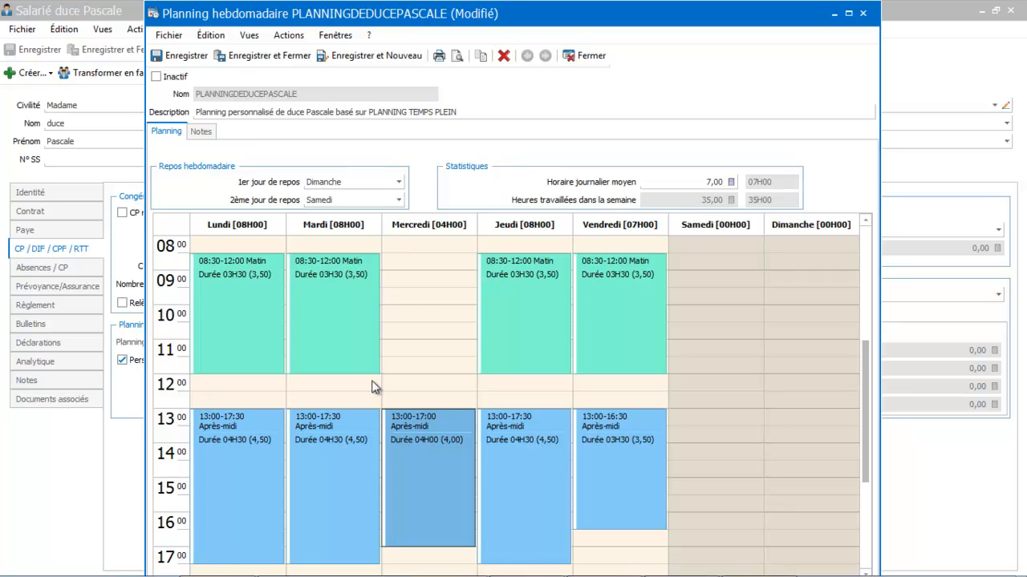
click(286, 59)
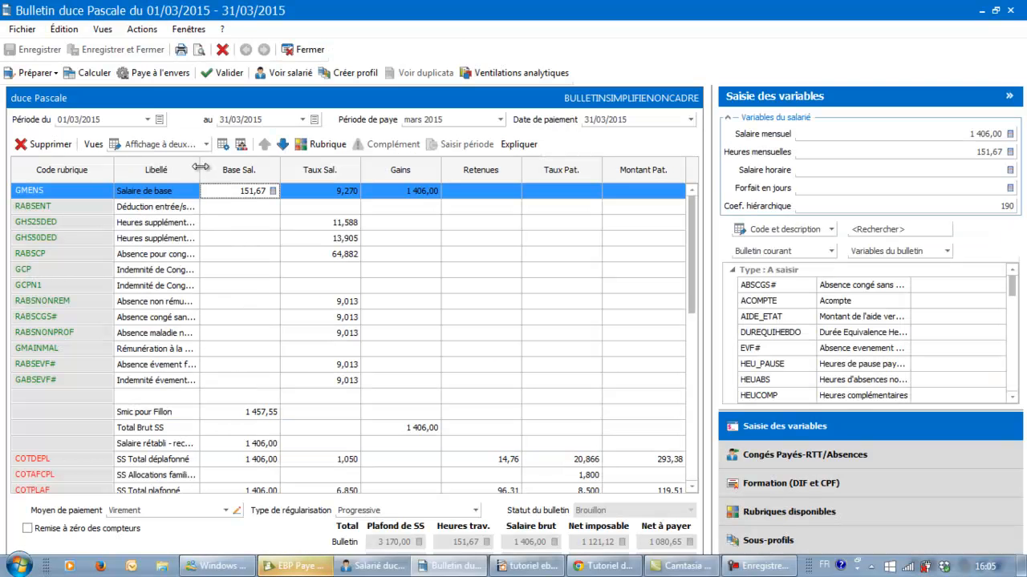
Widen the Libellé column of the March 2015 payslip and open its leave and absence entry form.
drag(200, 166, 285, 166)
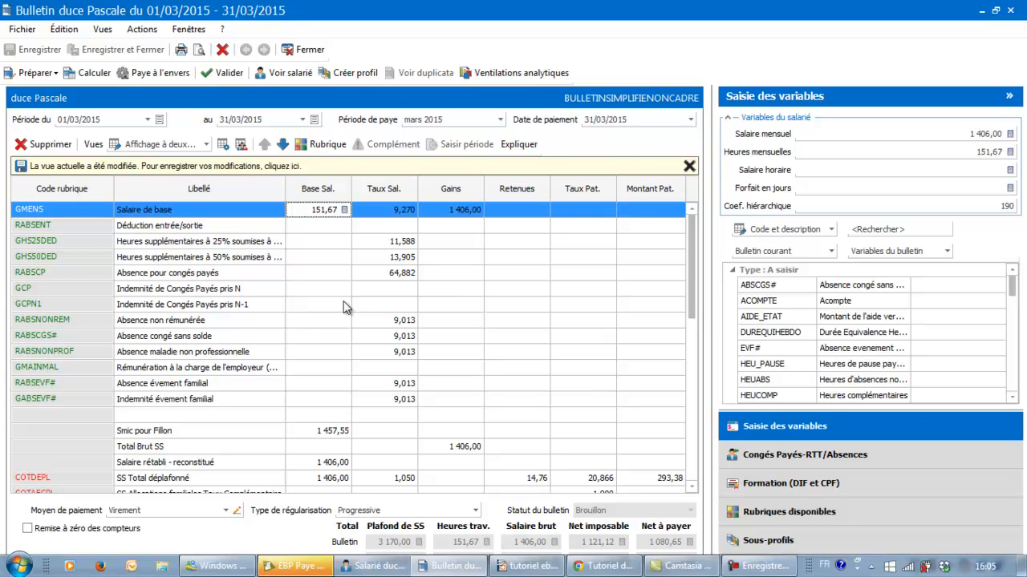
click(299, 321)
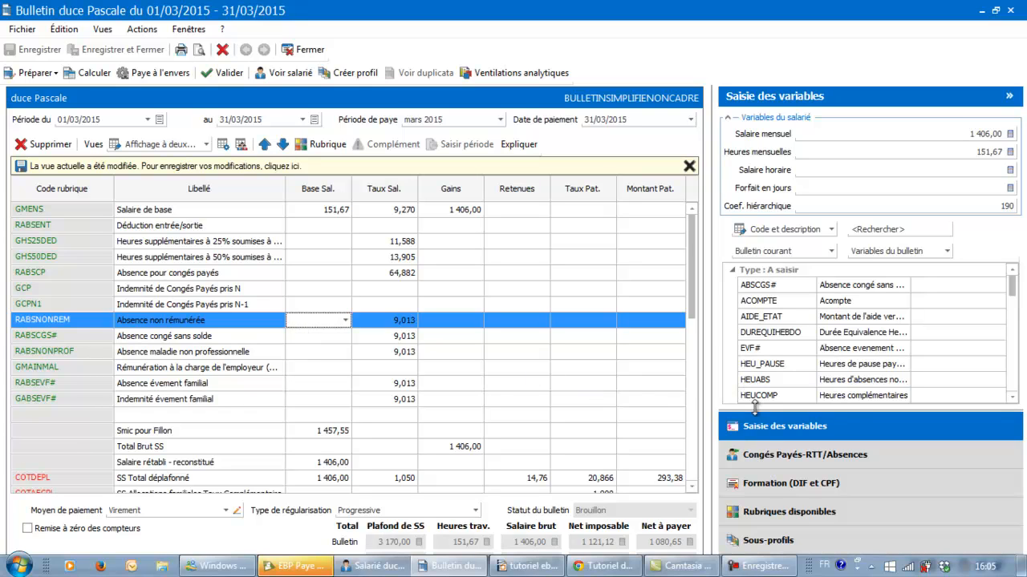
click(768, 462)
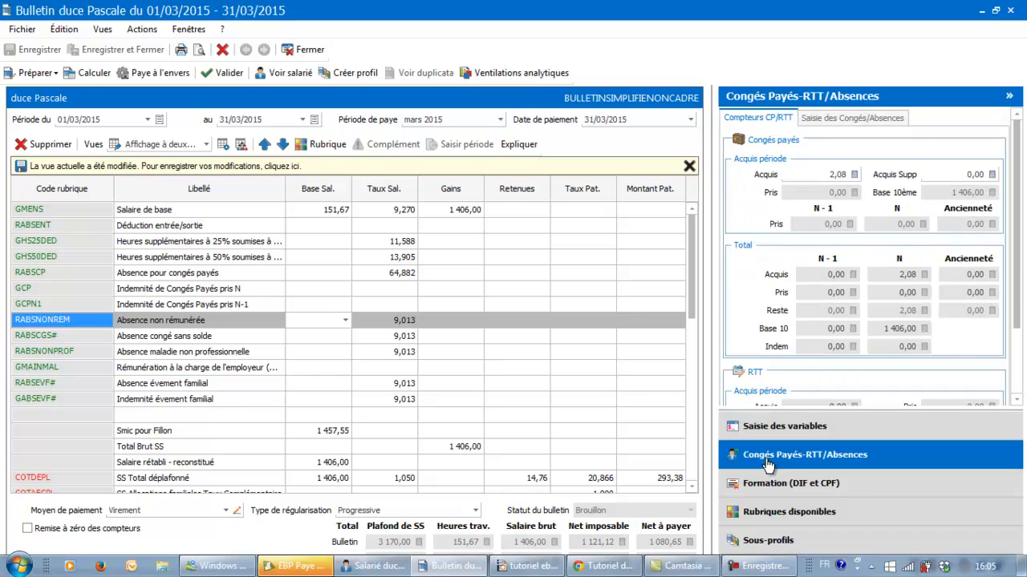
click(820, 119)
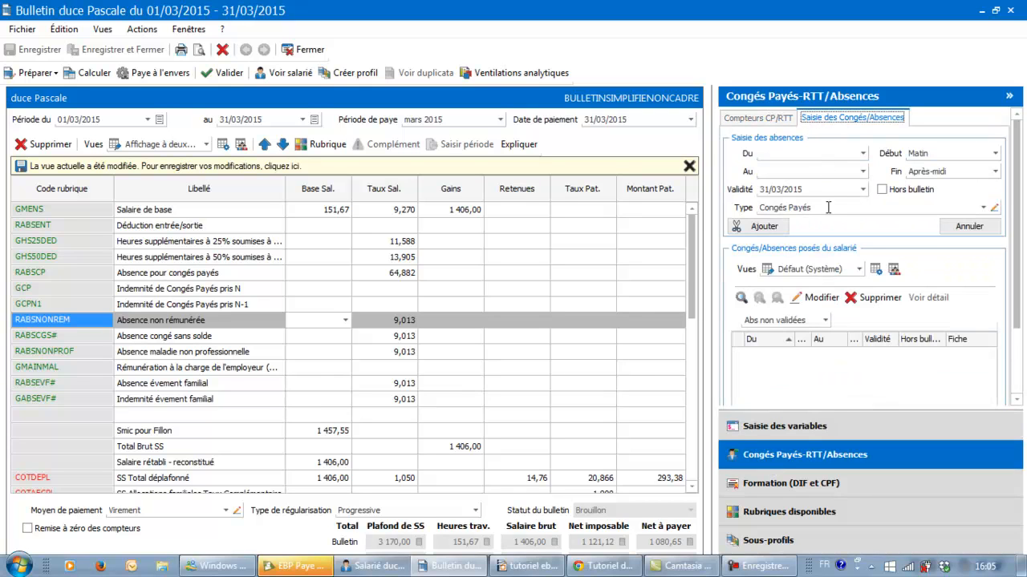
Add an absence of type Absences non rémunérées for 09/03/2015, from morning to afternoon, to the payslip.
click(985, 208)
click(719, 248)
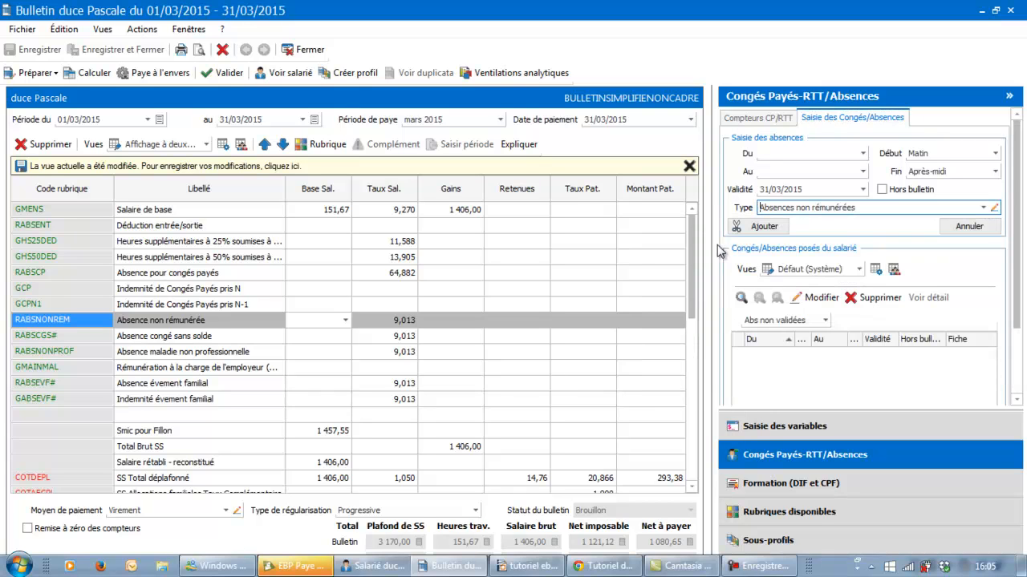
click(863, 154)
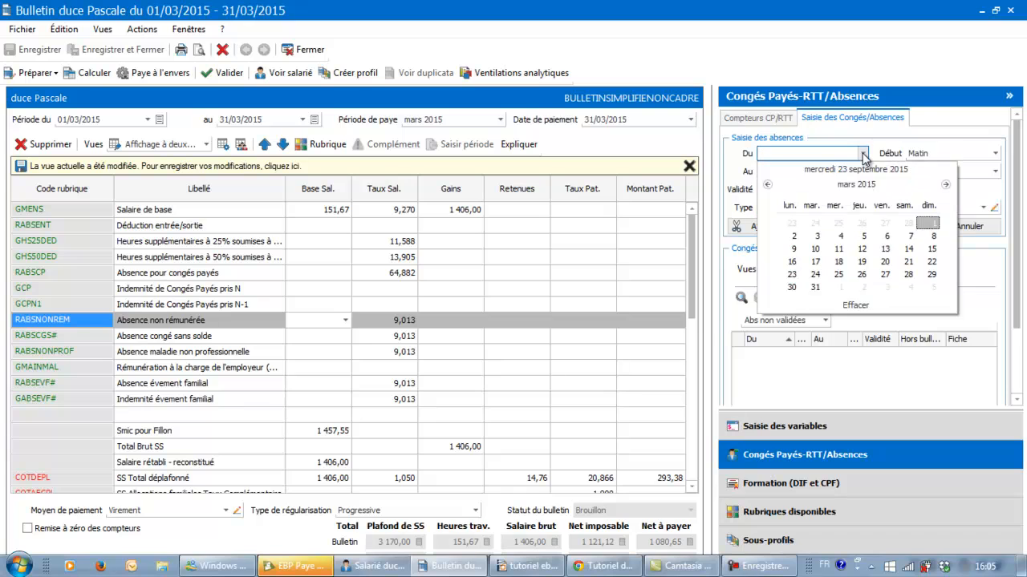
click(794, 251)
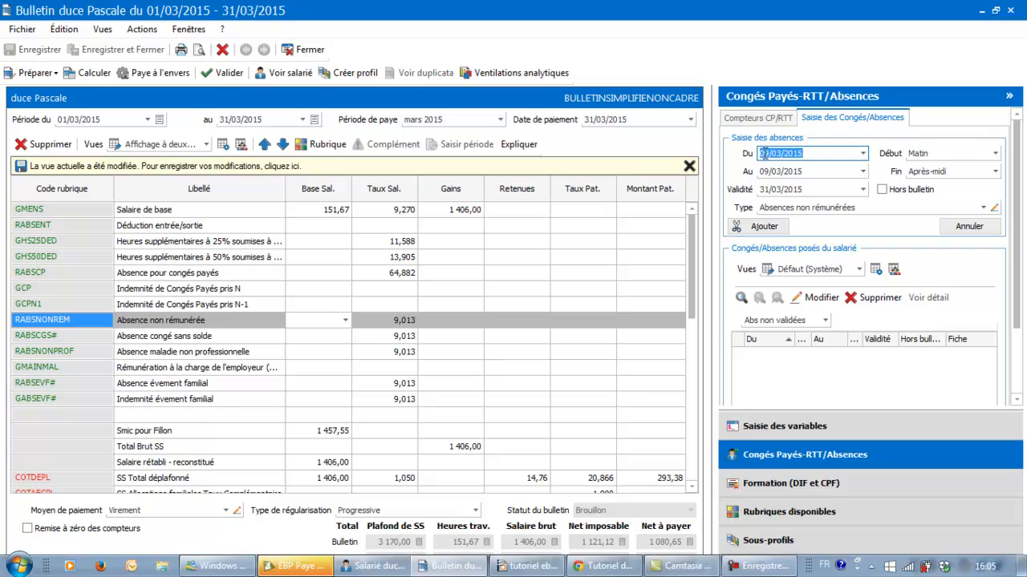
click(768, 227)
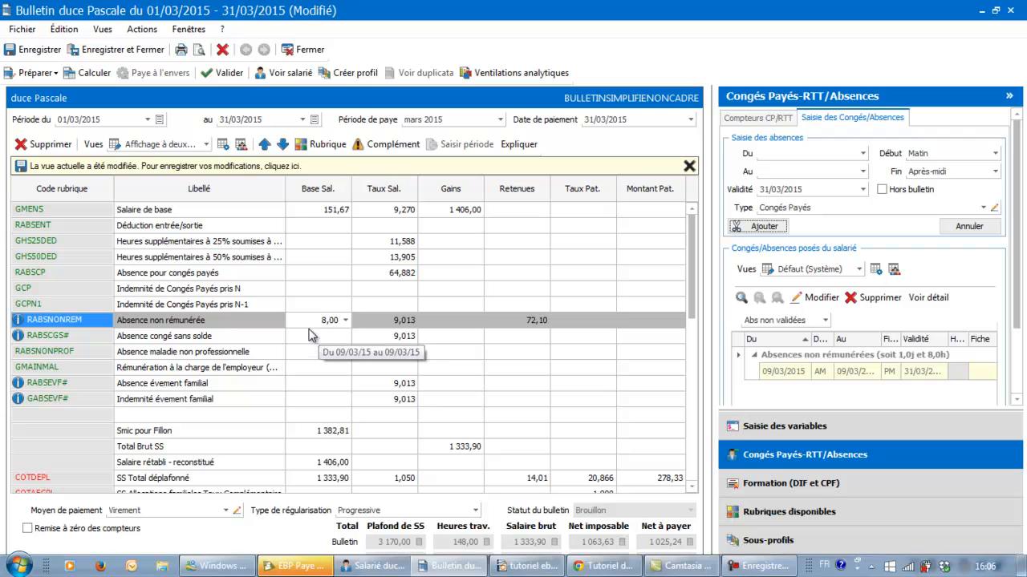
Save and close the payslip, and close the employee's record.
click(132, 49)
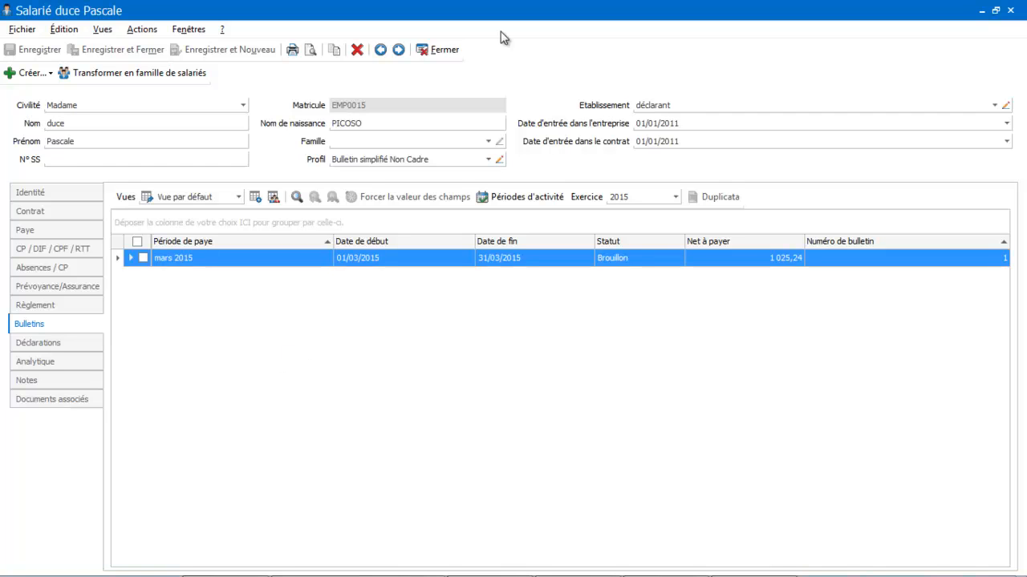
click(439, 49)
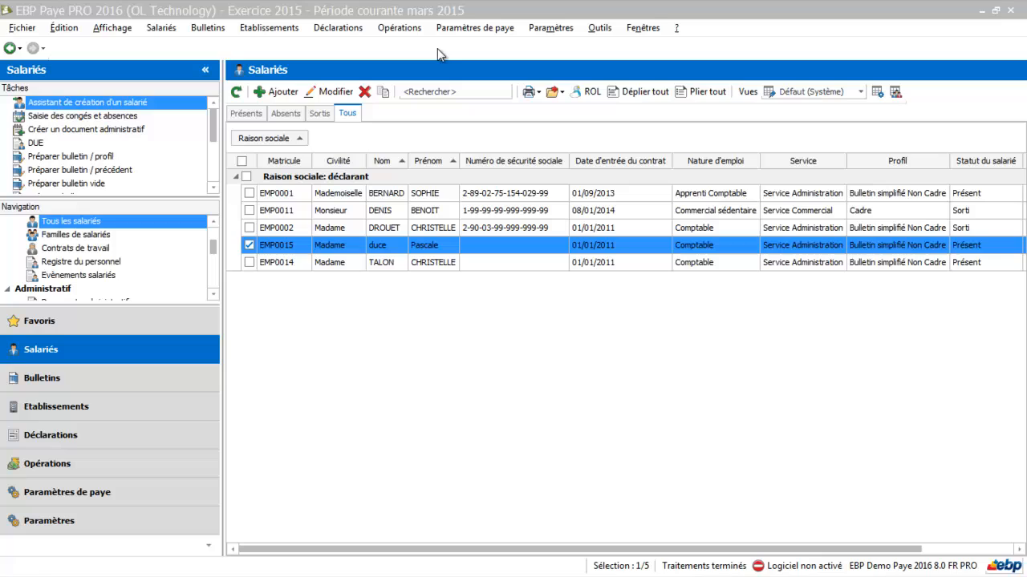
Create a new weekly schedule in the establishments' schedule list and name it Planning 130 H.
click(37, 415)
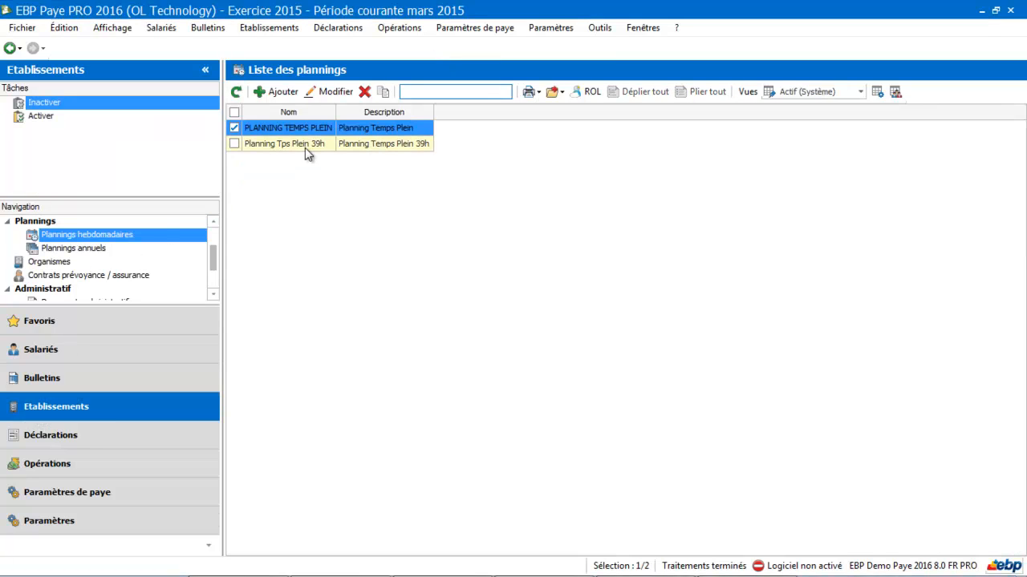
click(279, 93)
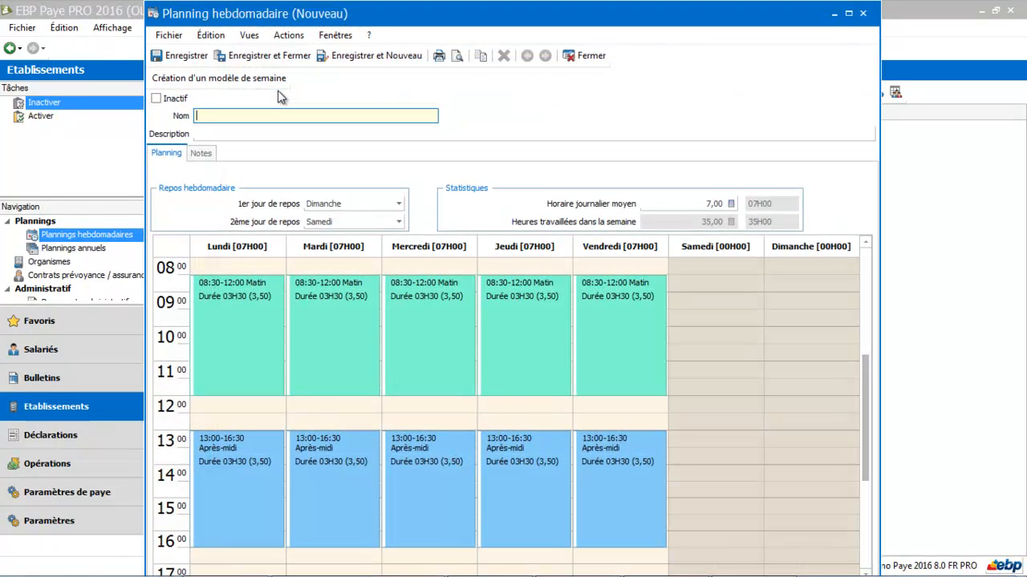
text(Planning 130 H)
Delete the Wednesday morning and afternoon slots from the Planning 130 H schedule.
click(391, 329)
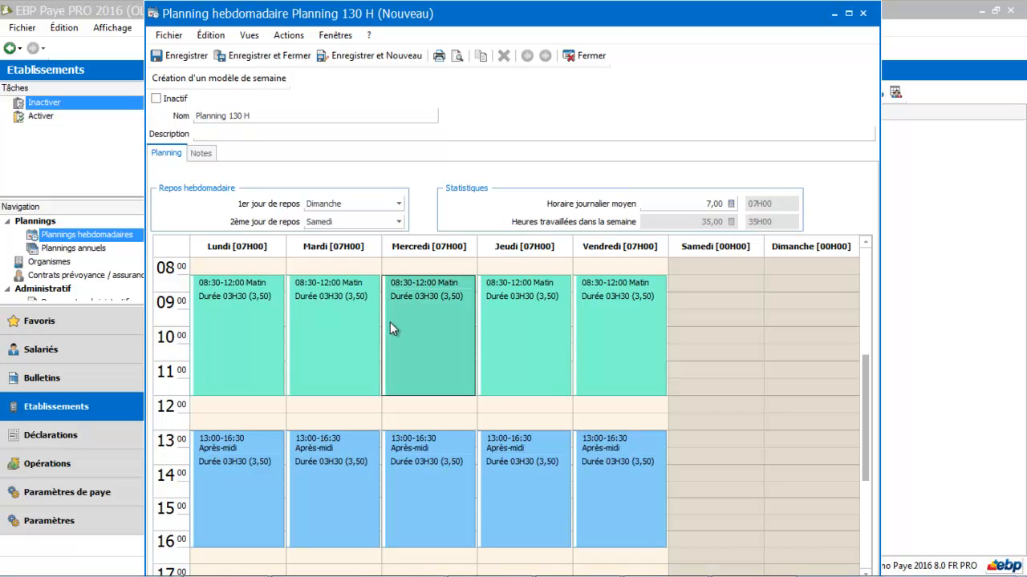
key(Delete)
click(410, 470)
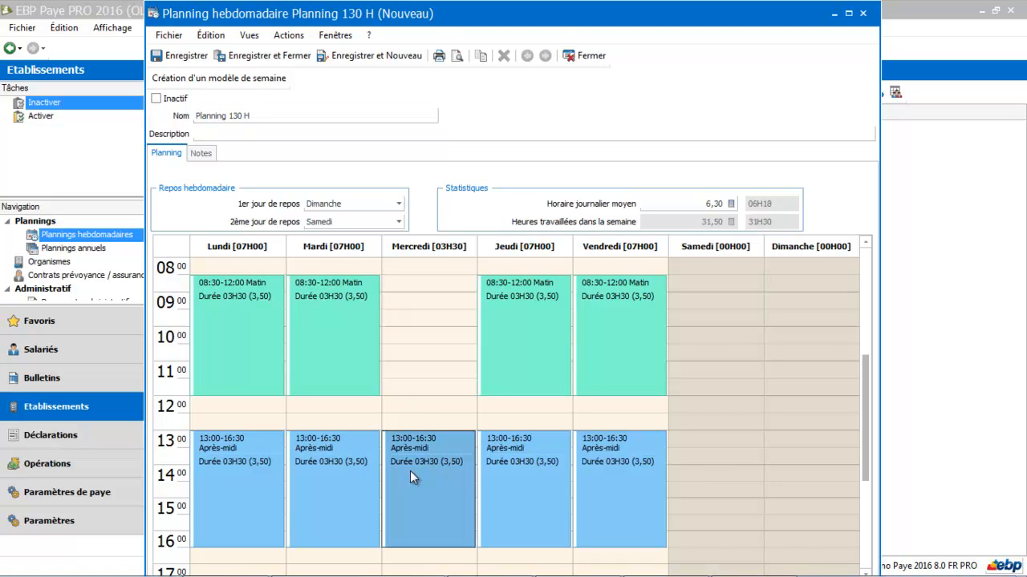
key(Delete)
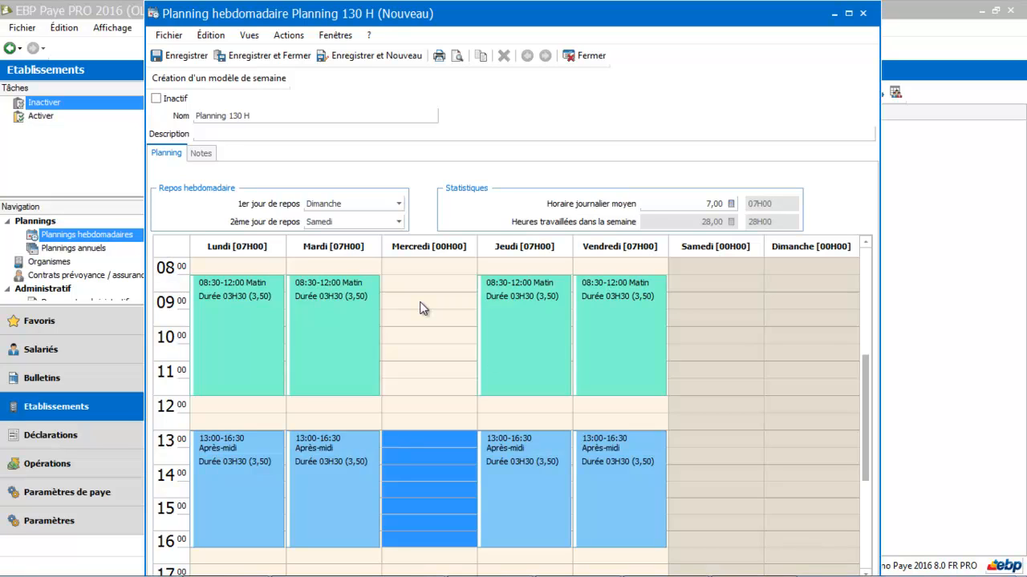
Extend the Monday, Tuesday, Thursday and Friday morning slots to end at 12:30.
click(242, 375)
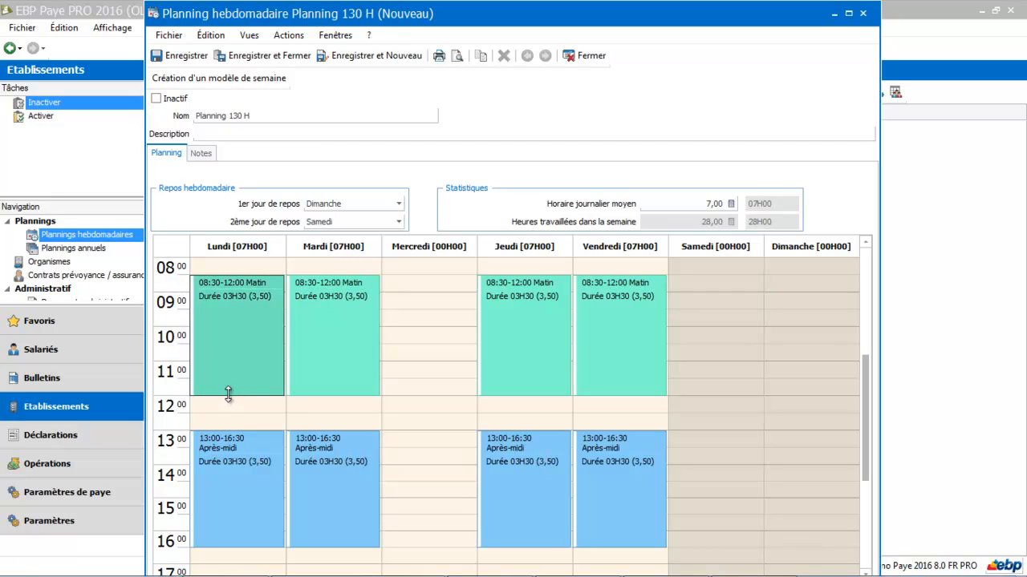
drag(229, 393, 229, 404)
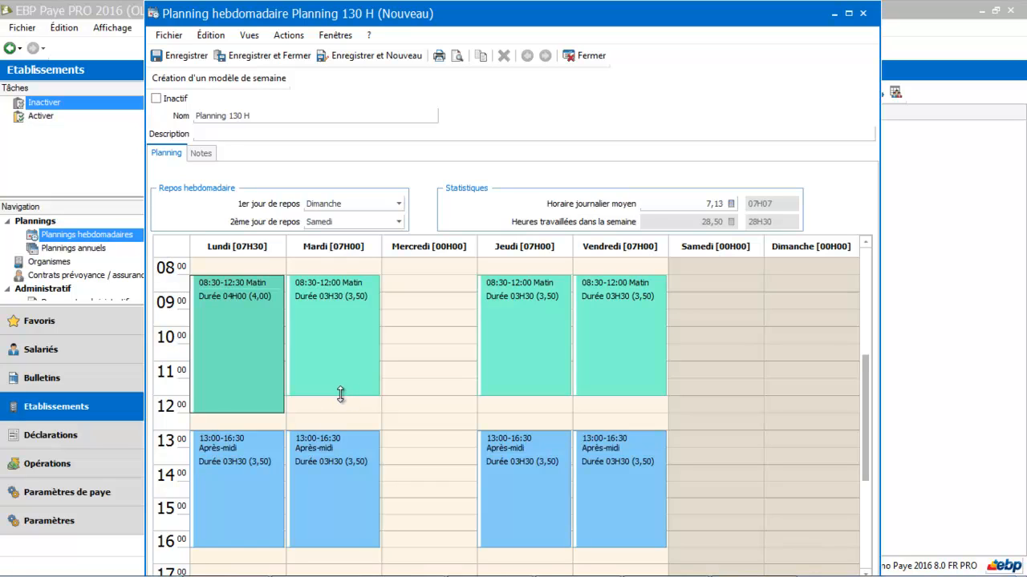
drag(340, 394, 340, 404)
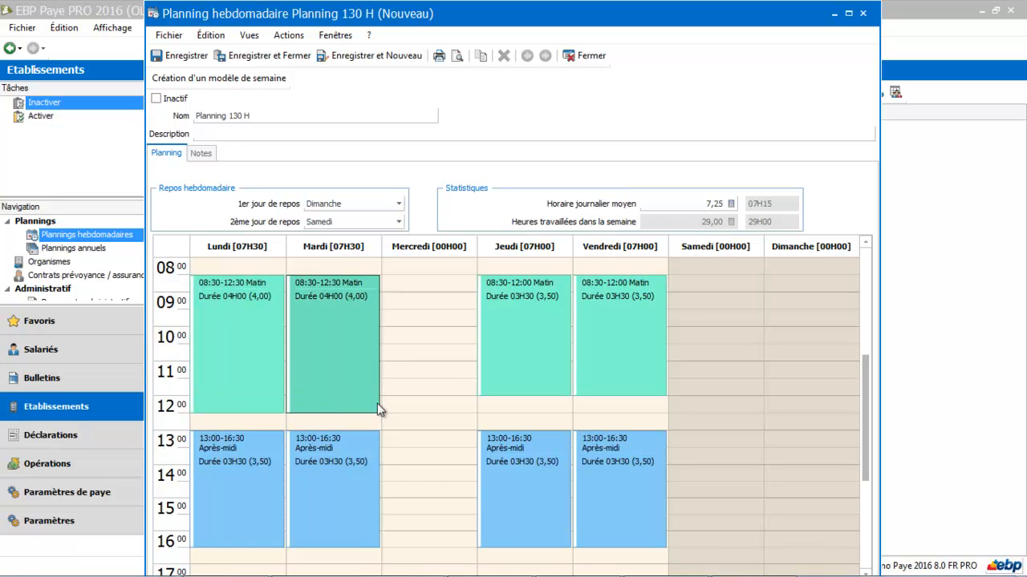
click(495, 394)
drag(494, 395, 495, 412)
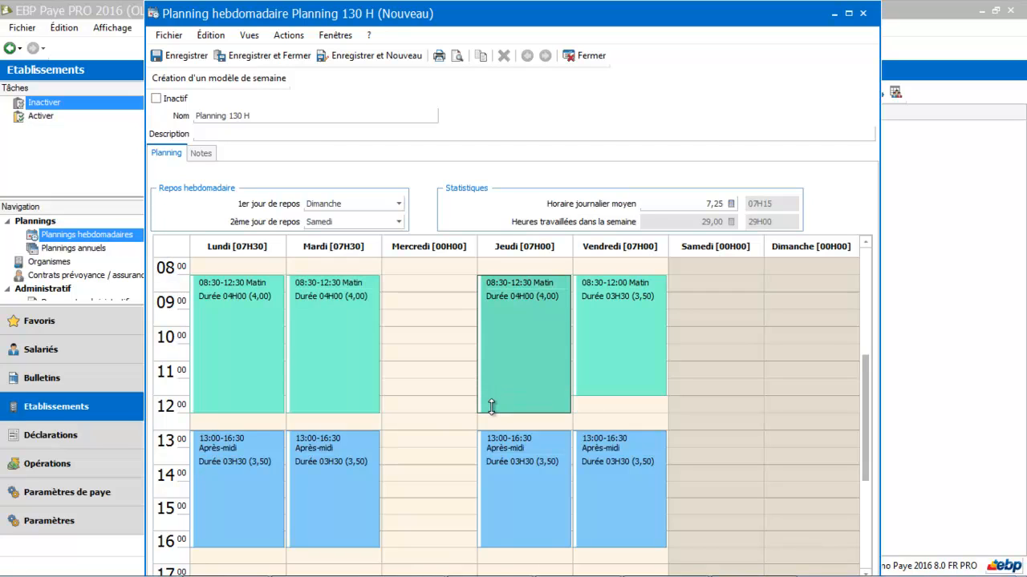
click(596, 393)
drag(596, 396, 594, 409)
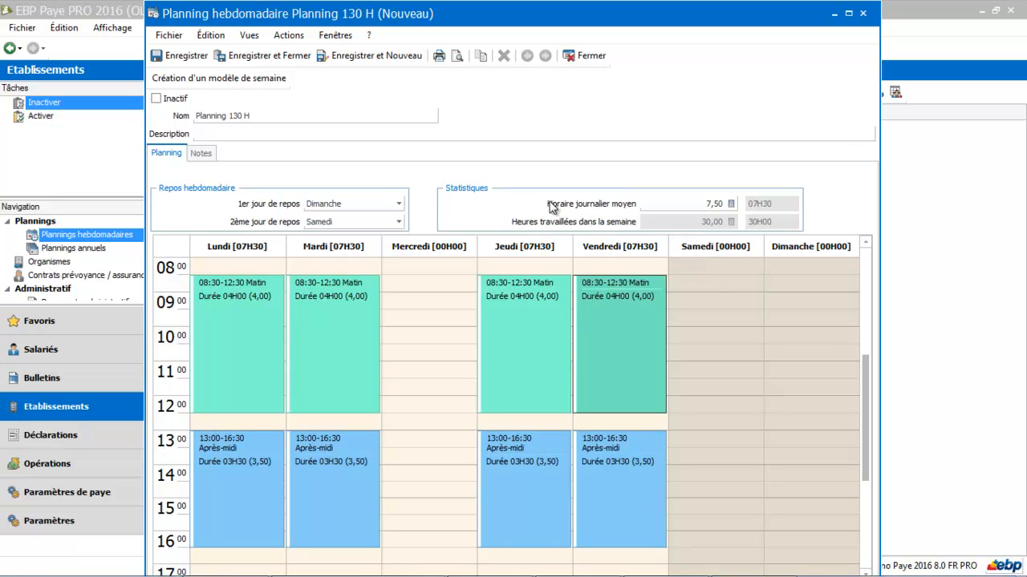
Enter the description Planning 30 H semaine, then save and close the weekly schedule.
click(340, 131)
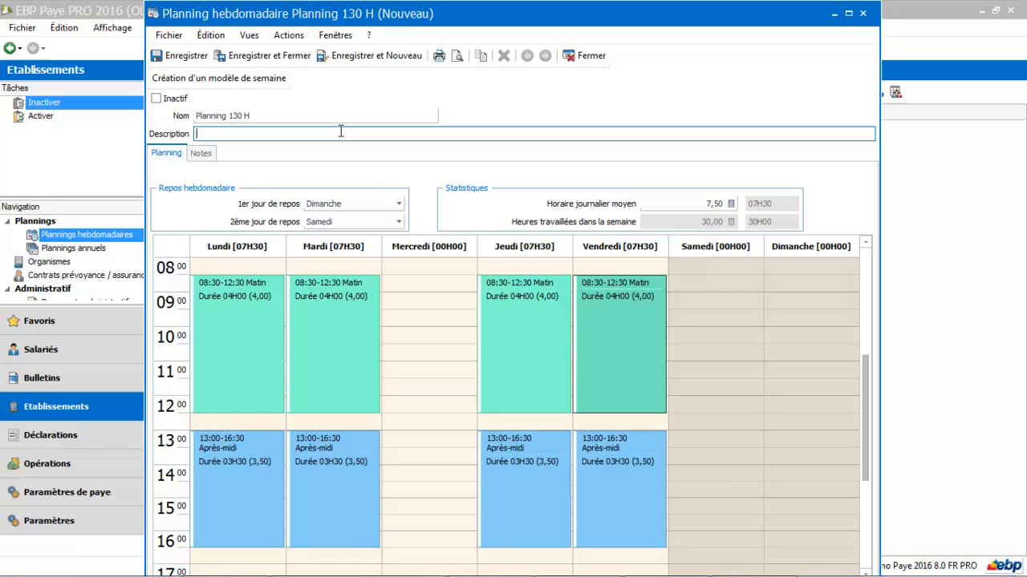
text(Planning 30 H semaine)
click(257, 55)
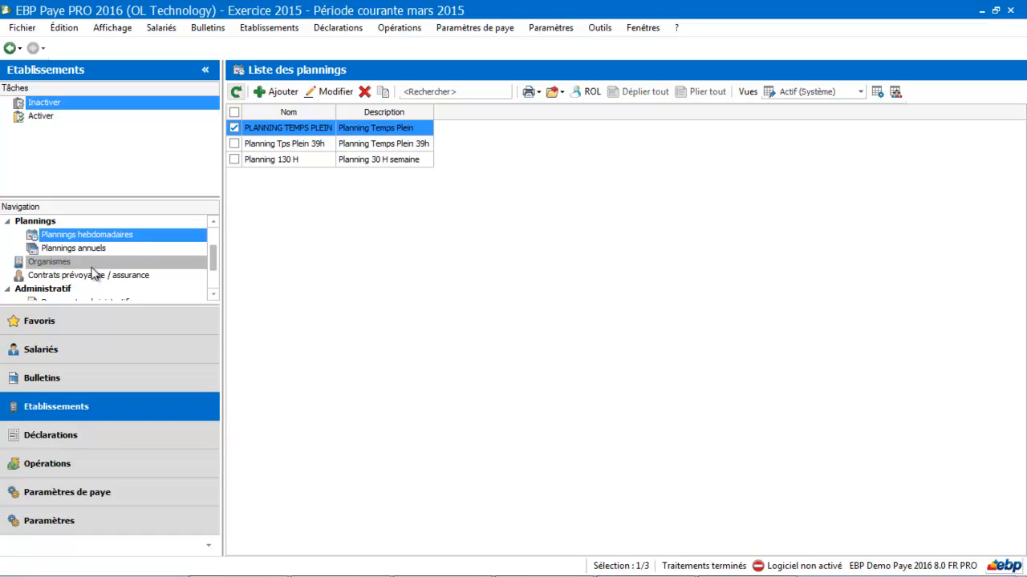
In the last listed employee's record, turn off the personalised schedule and assign Planning 130 H as the employee schedule.
click(88, 359)
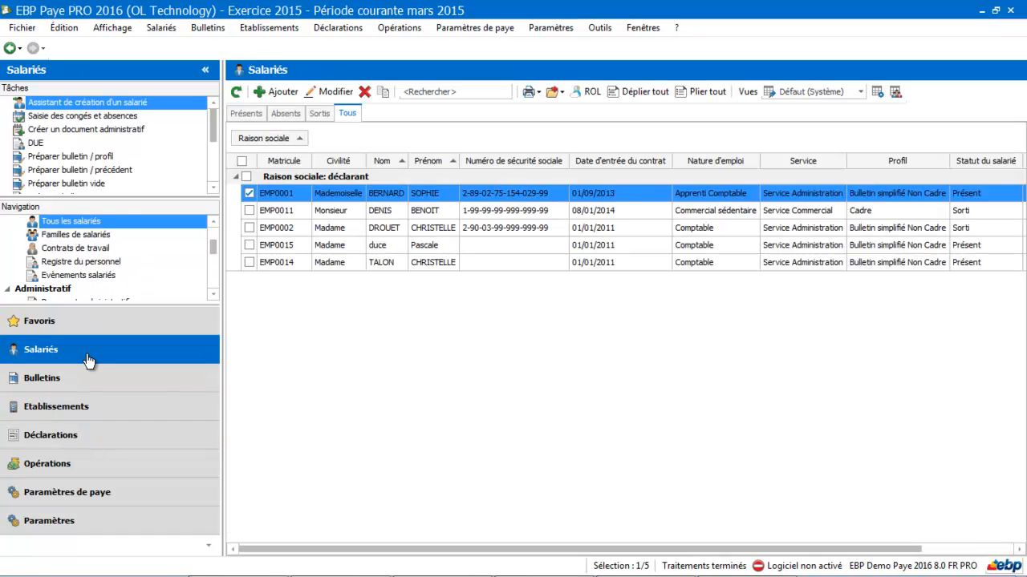
double_click(344, 262)
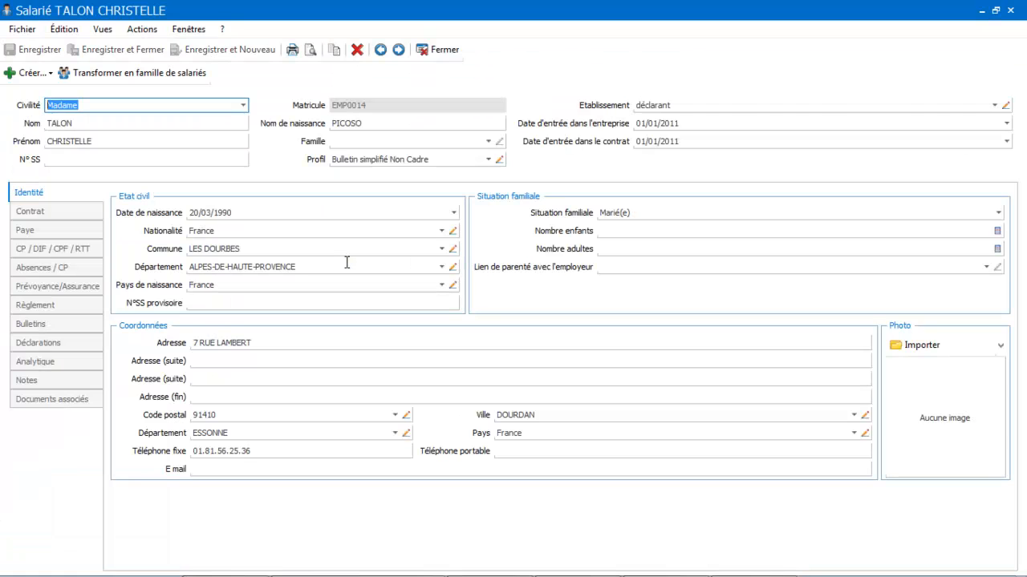
click(52, 251)
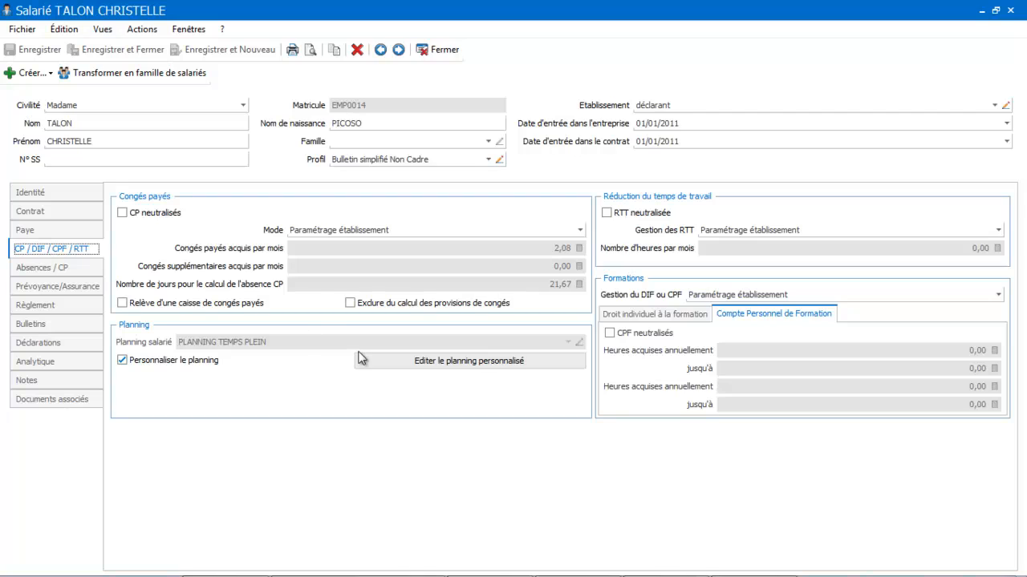
click(219, 358)
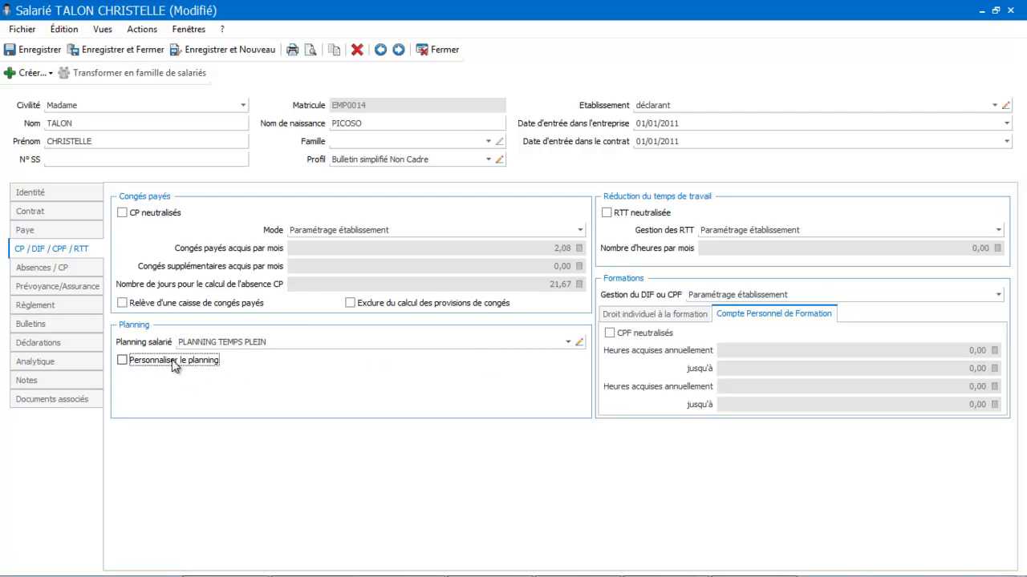
click(570, 342)
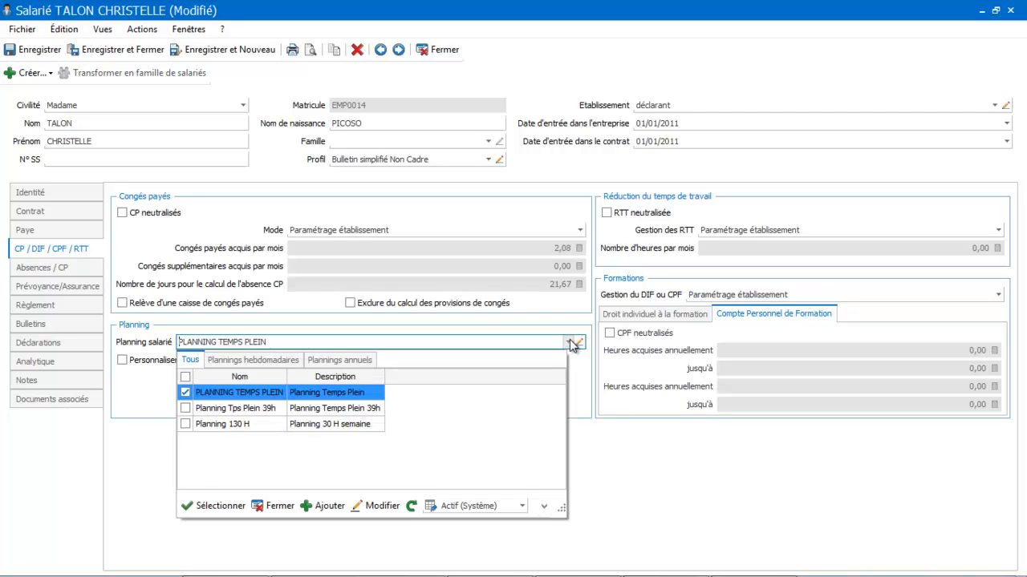
click(329, 425)
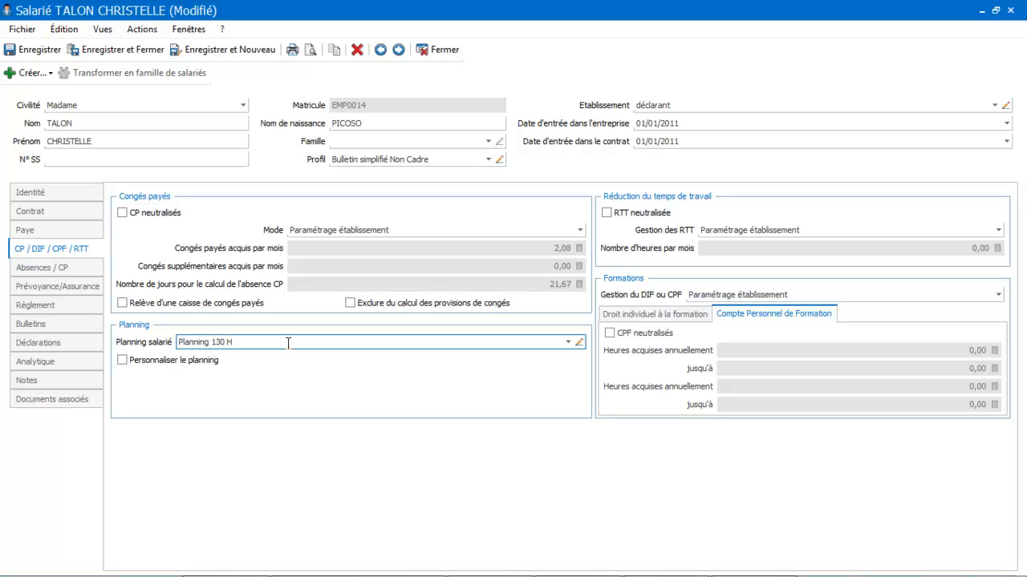
Set the employee's monthly contract hours to 130 in the pay information, then save and close the record.
click(27, 232)
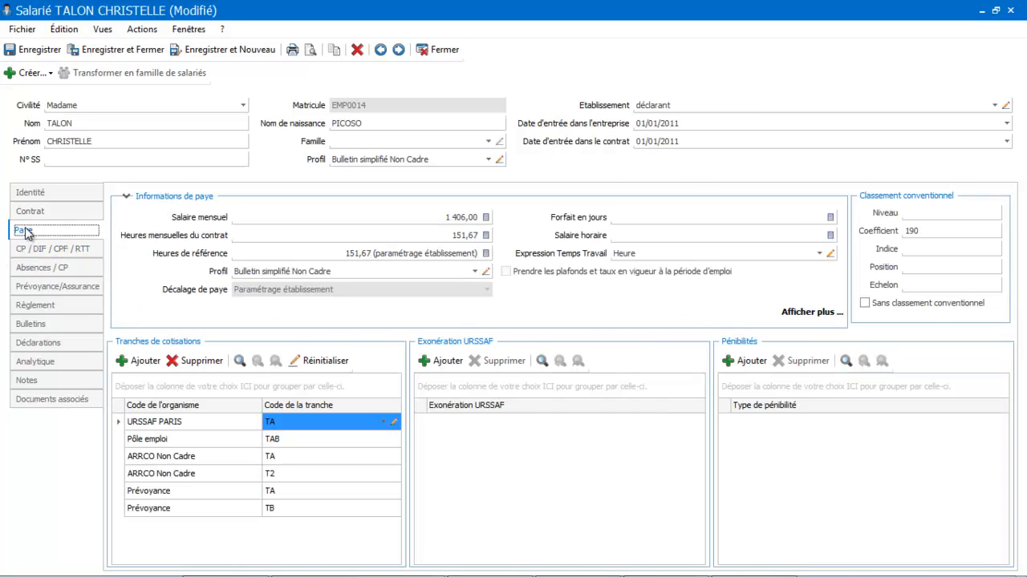
click(444, 240)
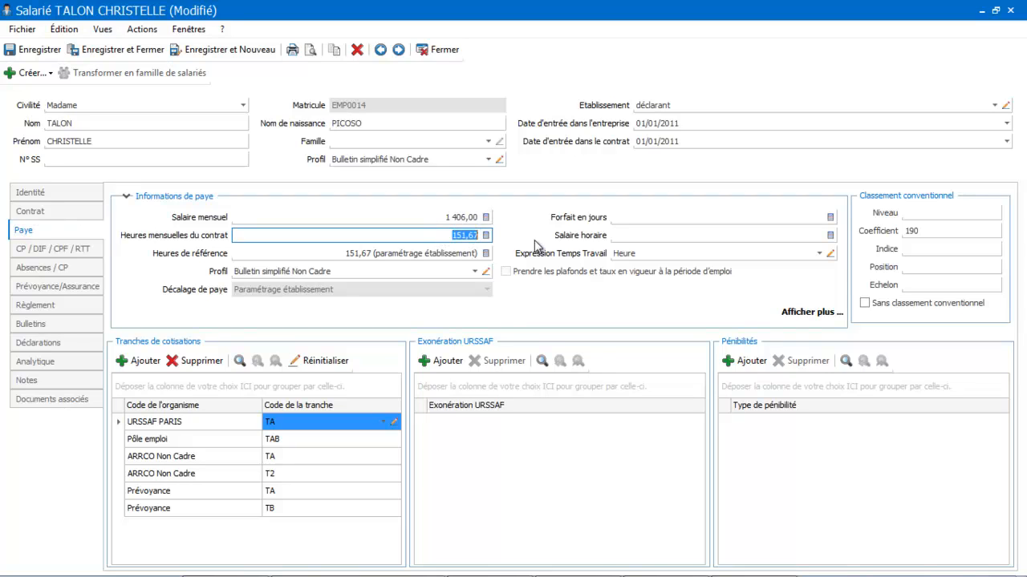
text(130)
key(Tab)
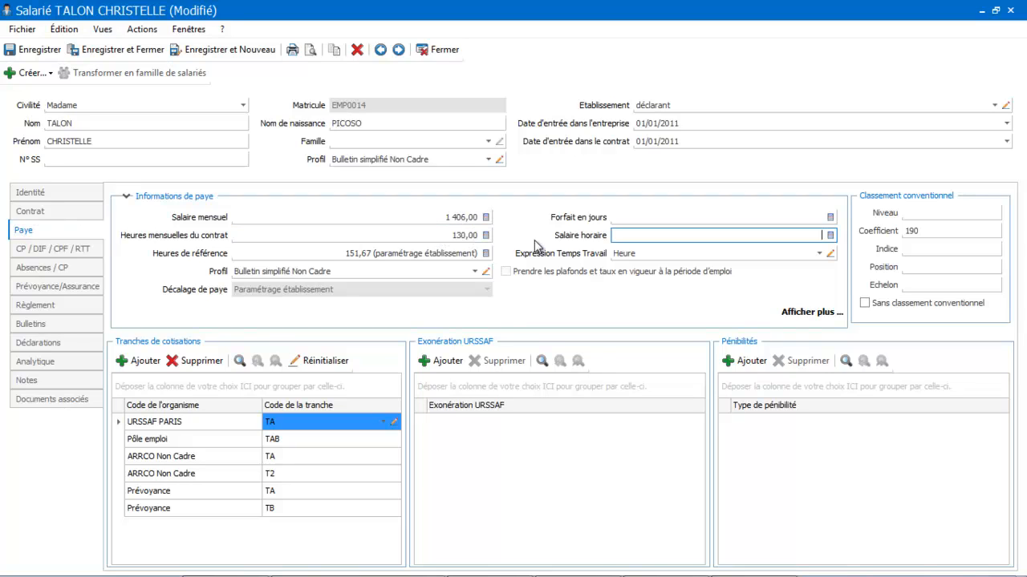
click(119, 52)
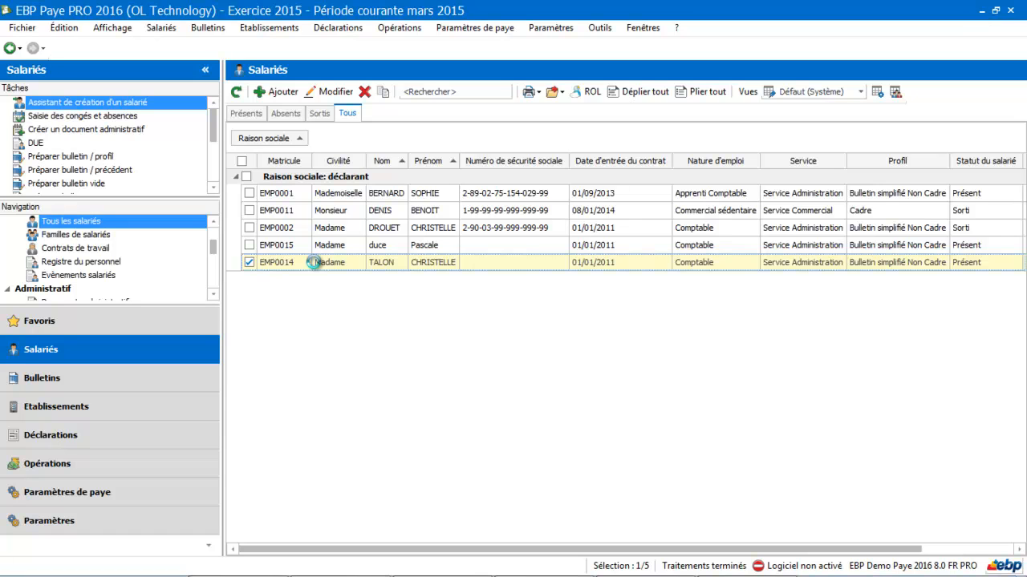
Reopen the same employee's March 2015 payslip and prepare it again from the profile.
double_click(313, 262)
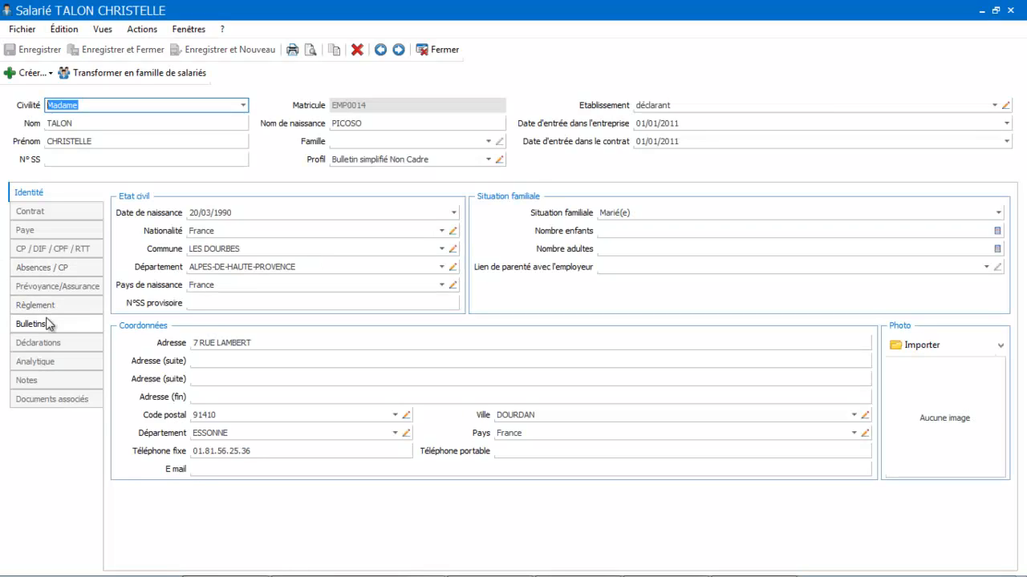
click(48, 325)
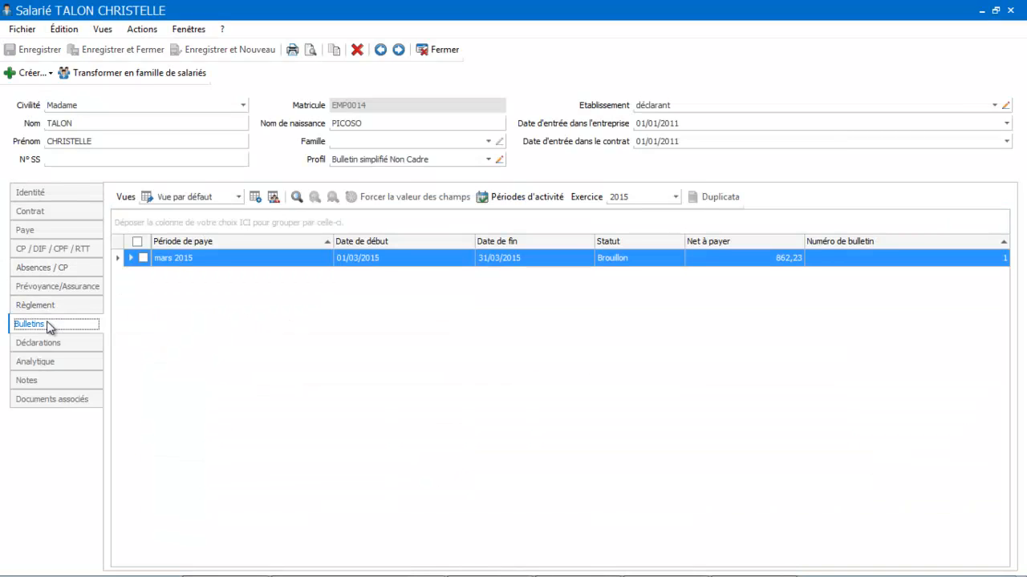
click(207, 264)
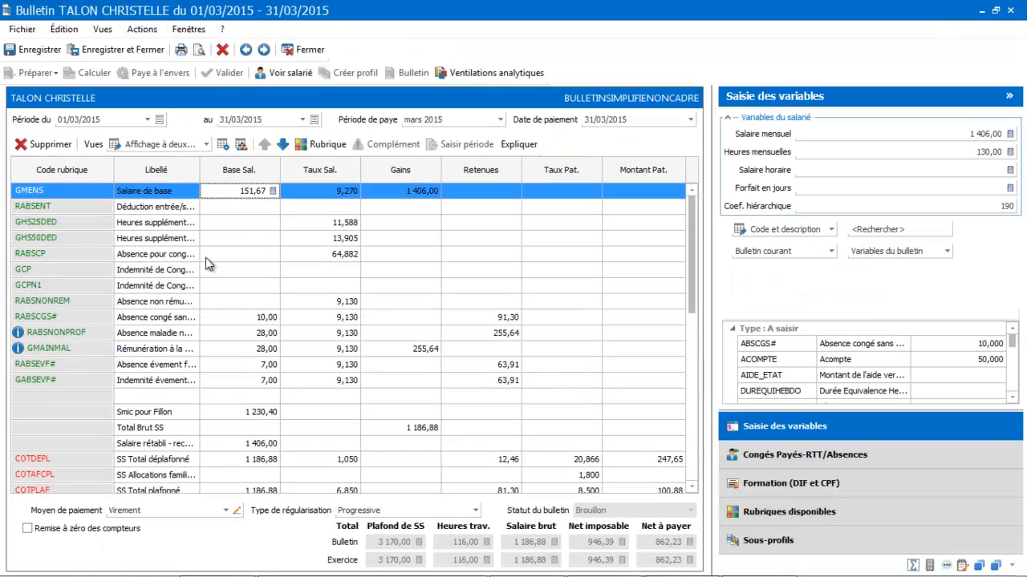
click(46, 74)
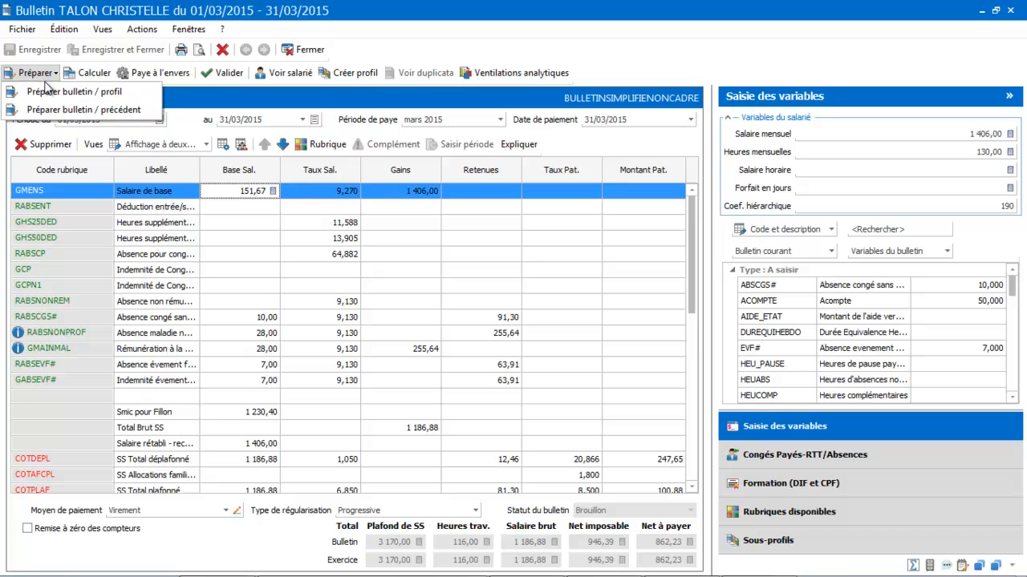
click(47, 98)
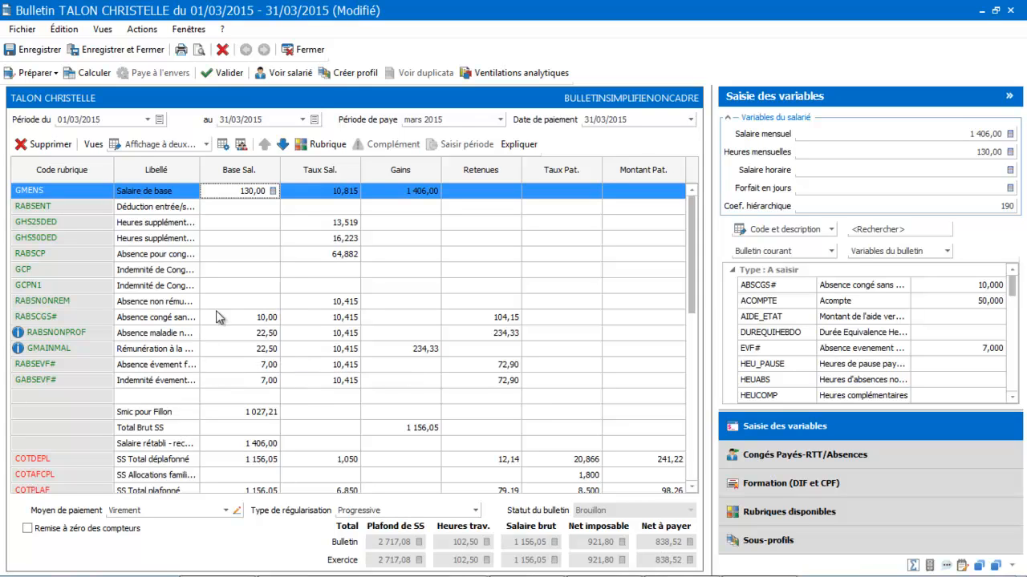
Add an absence of type Absences non rémunérées for the morning only of 23/03/2015 to the payslip.
click(244, 305)
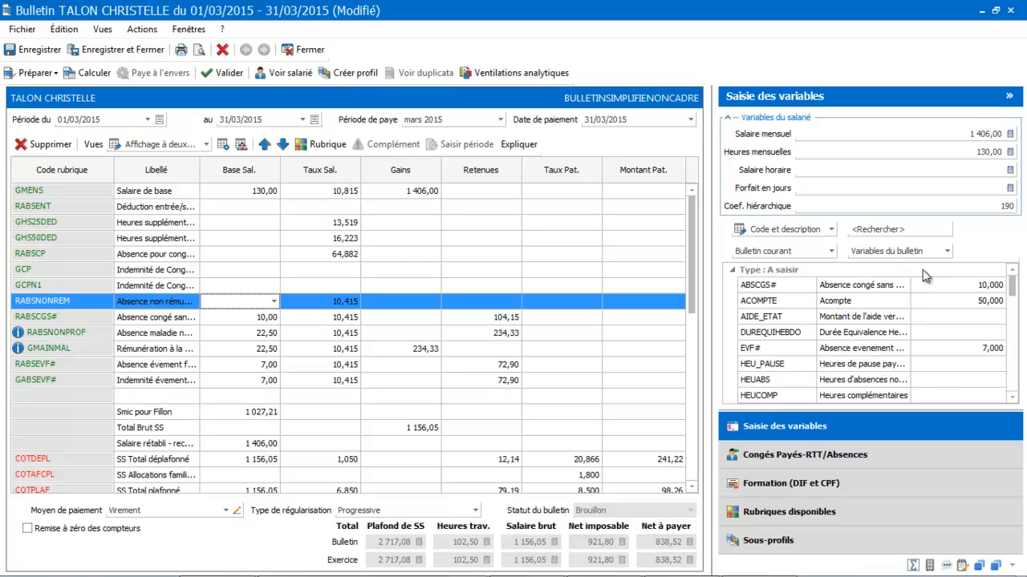
click(795, 454)
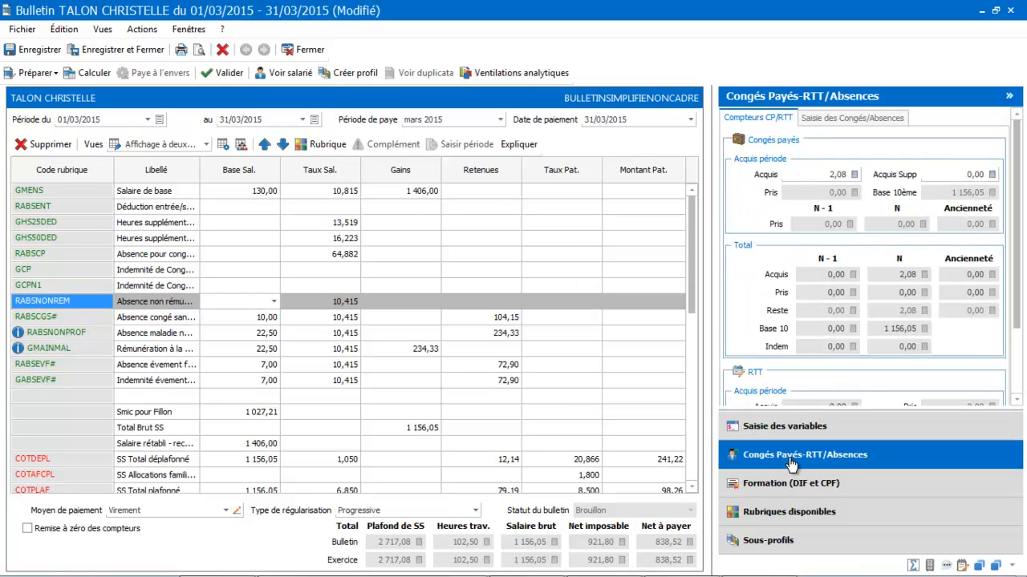
click(845, 120)
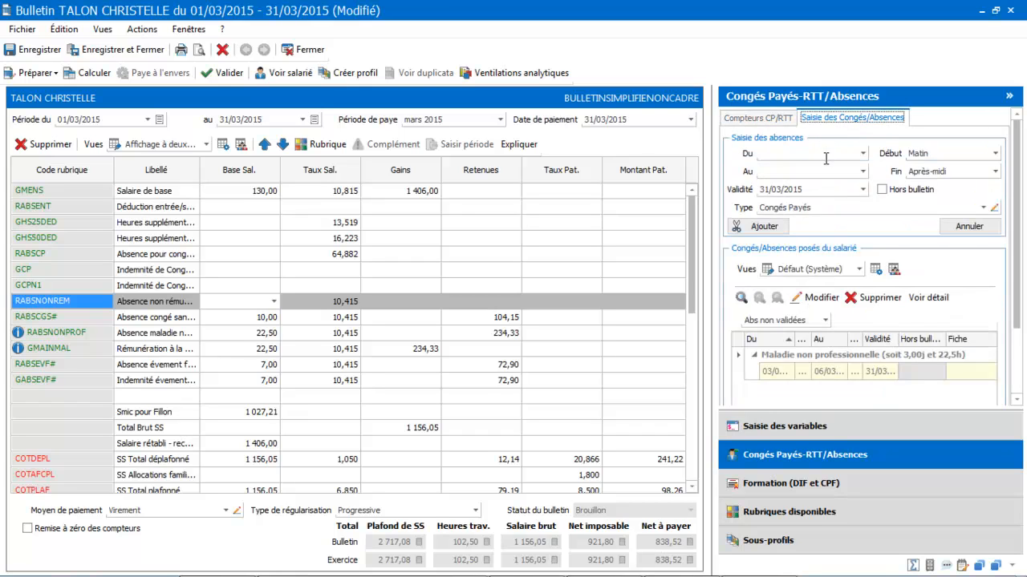
click(863, 153)
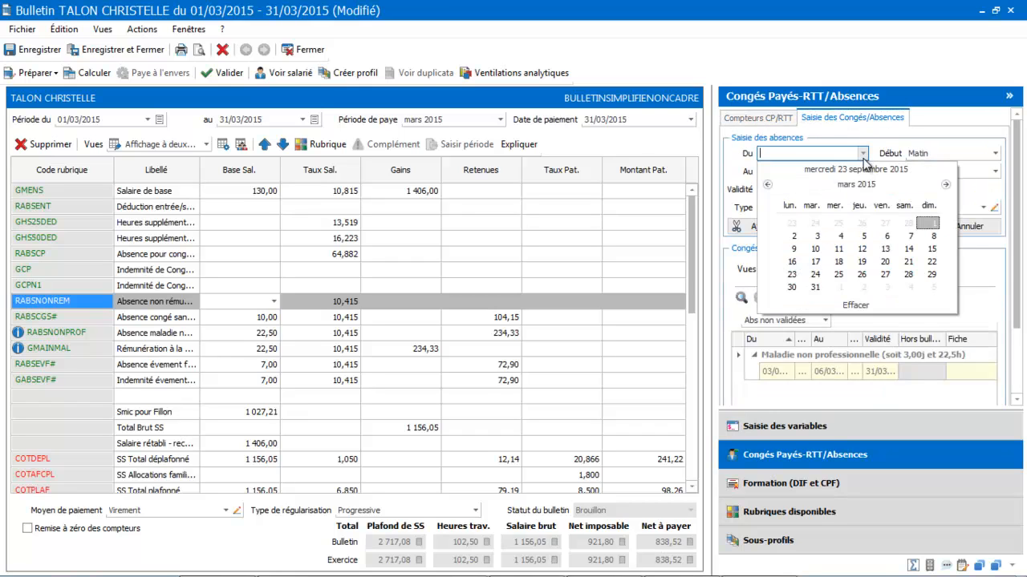
click(793, 275)
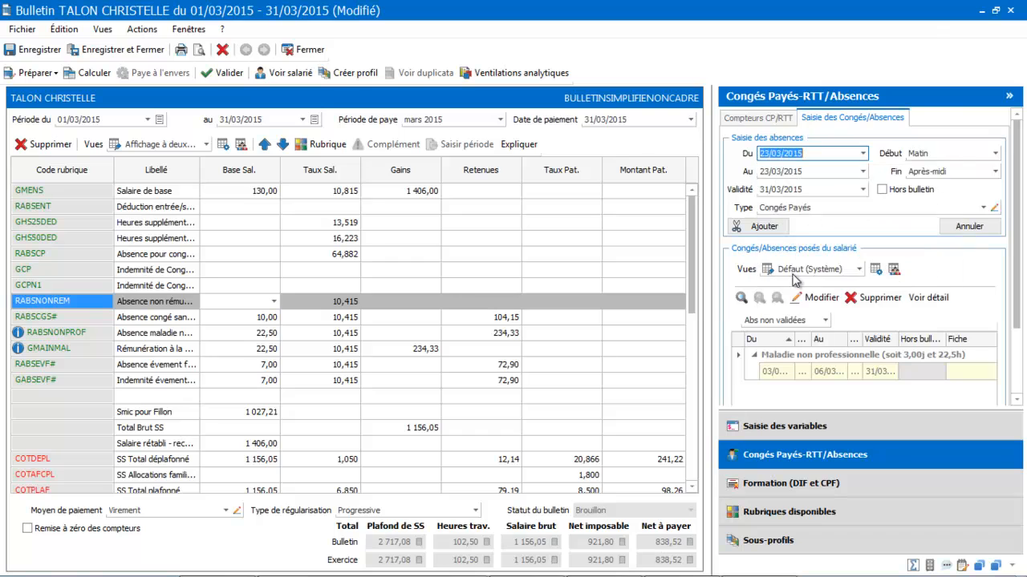
click(967, 171)
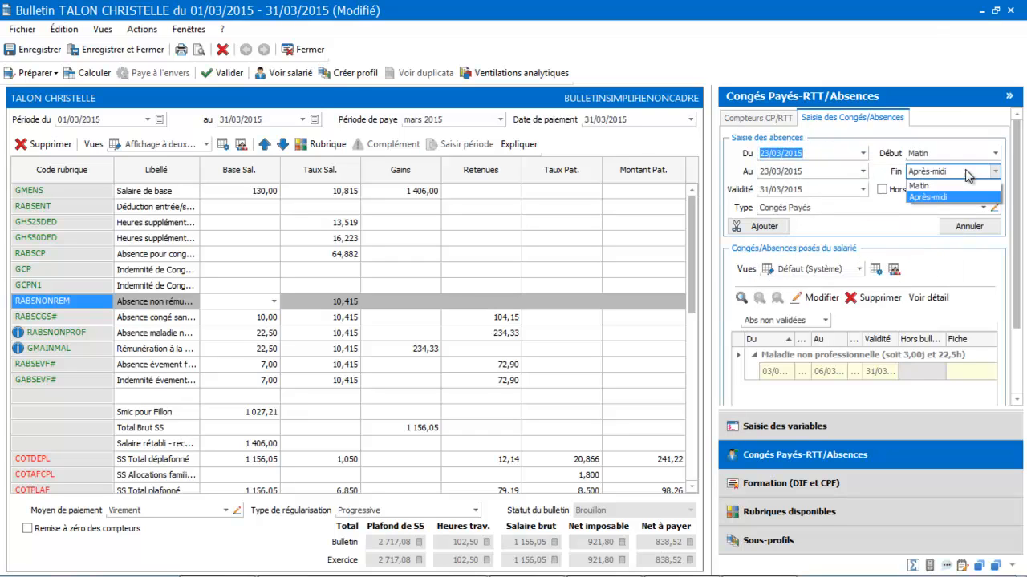
click(919, 186)
click(762, 227)
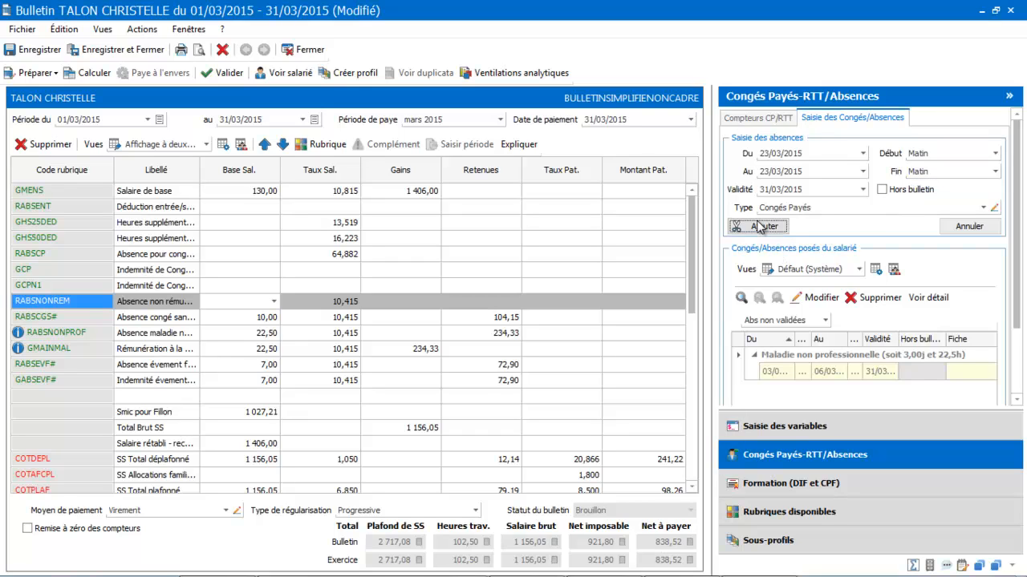
mouse_move(239, 311)
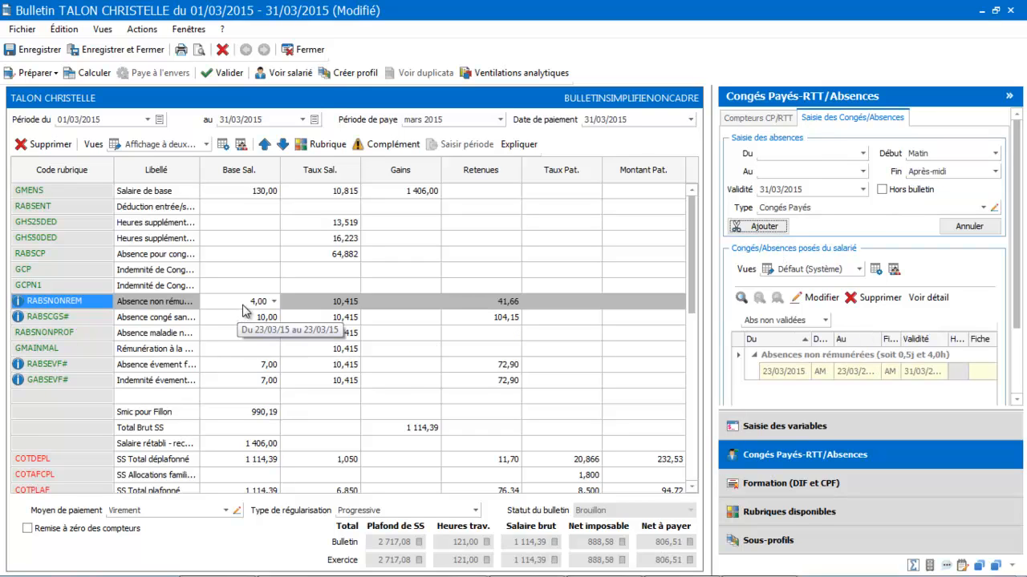